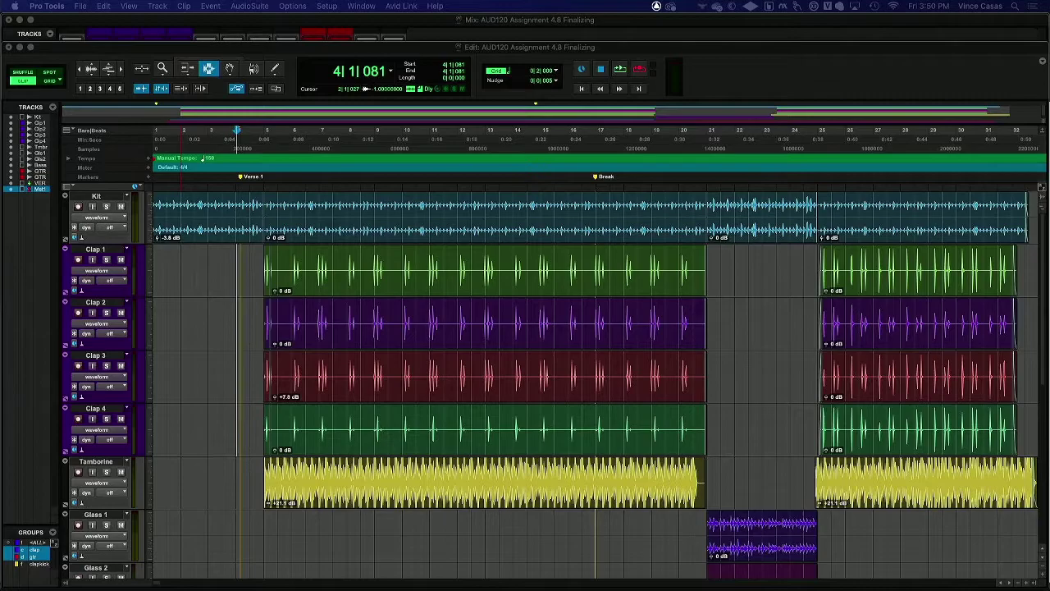
Step: Look over the session's tracks, then bring the Mix window forward and enlarge it to show the full channel strips
{"action": "scroll", "coordinate": [99, 439], "scroll_direction": "down", "scroll_amount": 5}
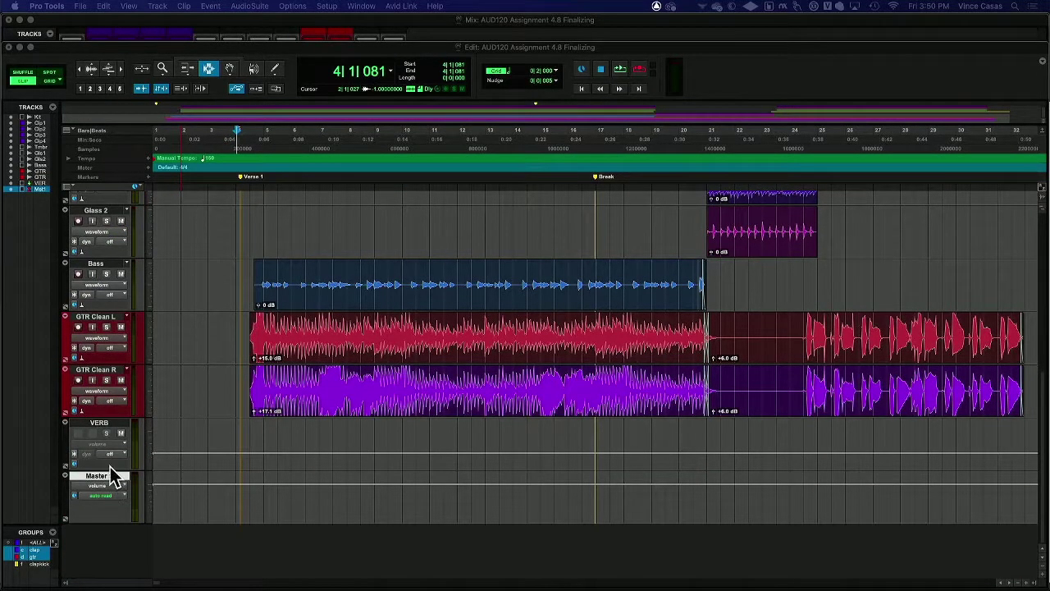
{"action": "scroll", "coordinate": [97, 402], "scroll_direction": "up", "scroll_amount": 5}
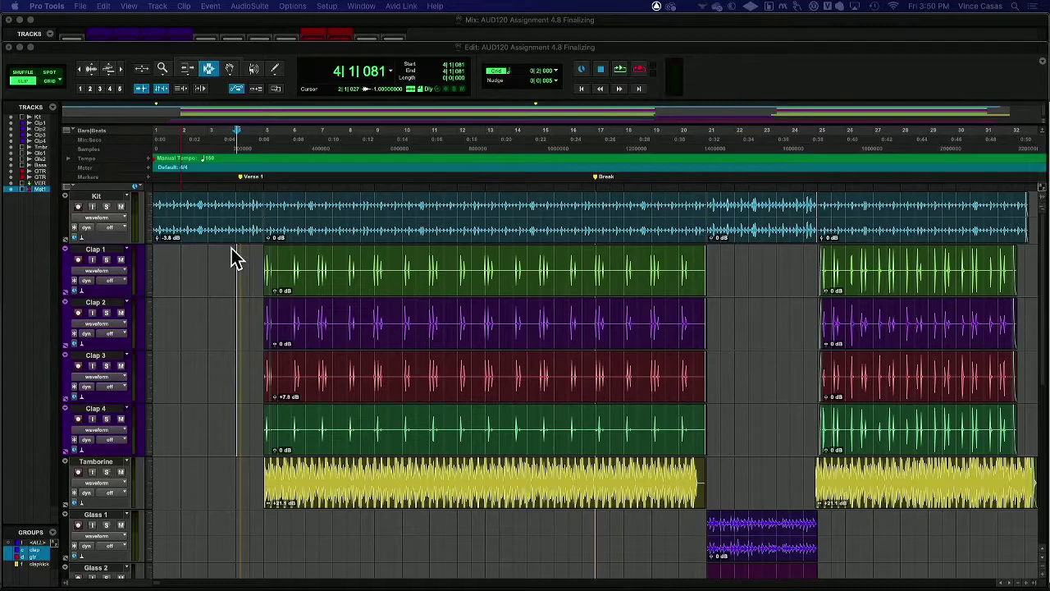
{"action": "left_click", "coordinate": [282, 17]}
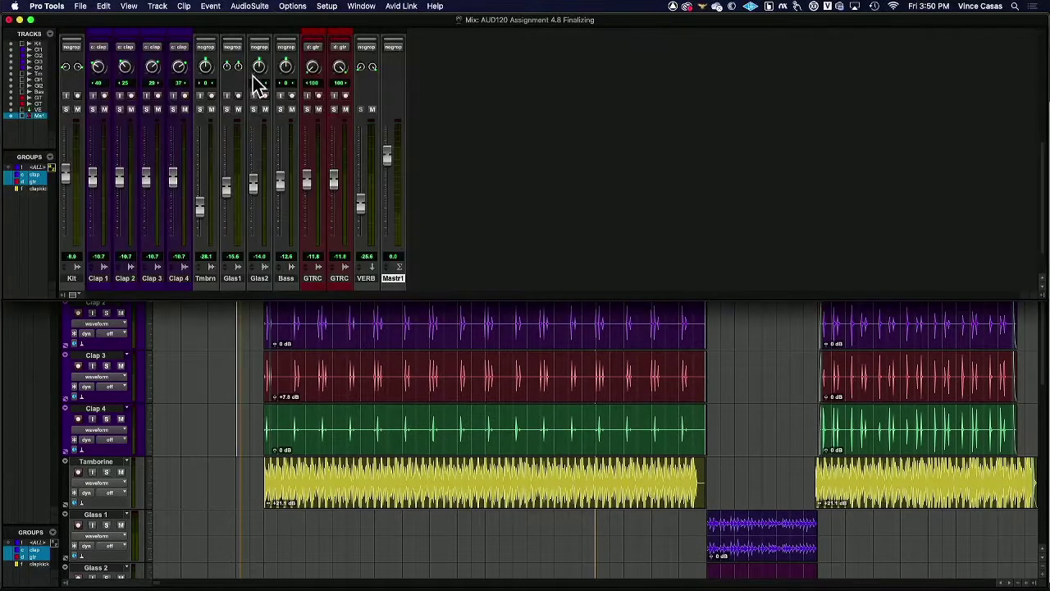
{"action": "left_click_drag", "start_coordinate": [1040, 300], "coordinate": [1039, 538]}
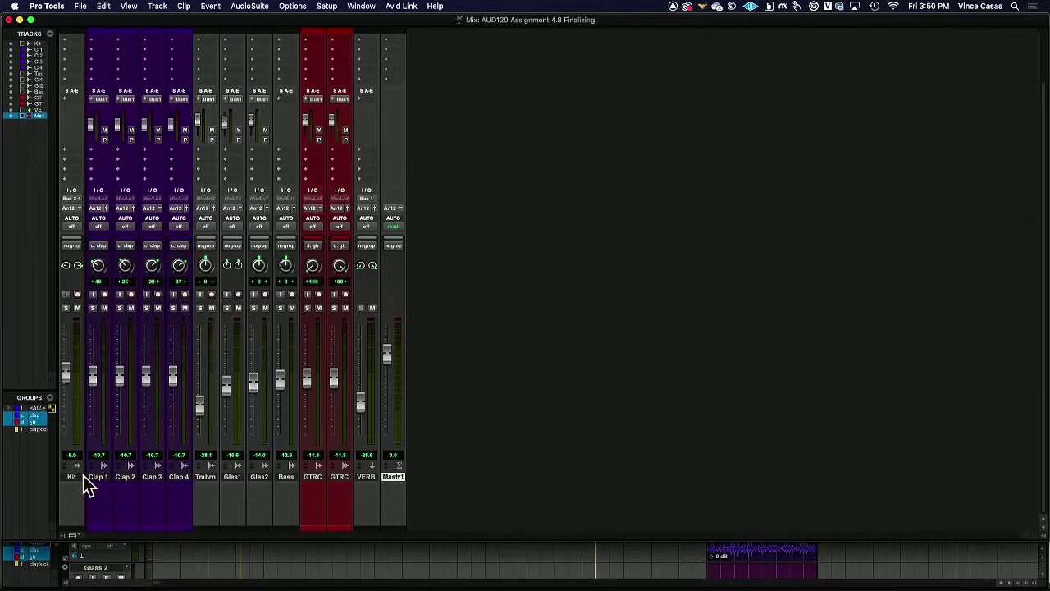
Step: Select the Kit track and review the inserts, sends and faders across the mixer channels
{"action": "left_click", "coordinate": [78, 477]}
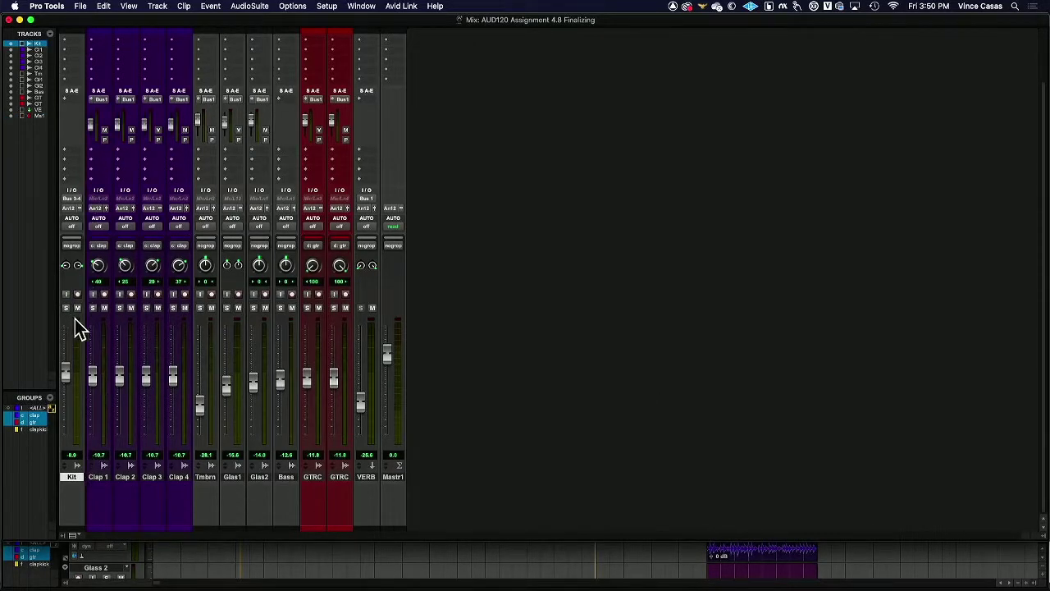
{"action": "scroll", "coordinate": [75, 322], "scroll_direction": "up", "scroll_amount": 3}
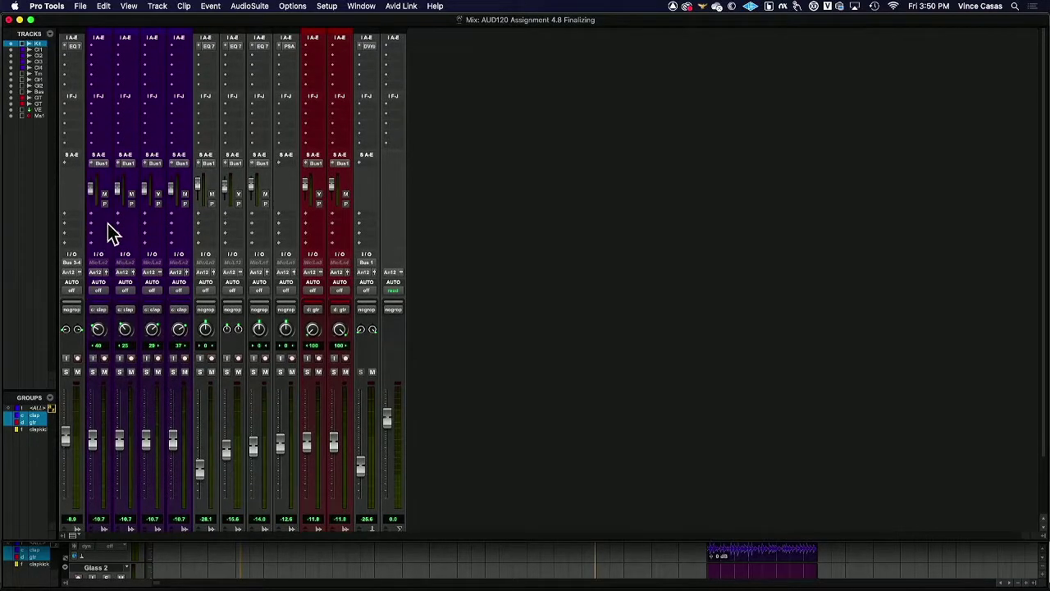
{"action": "scroll", "coordinate": [106, 220], "scroll_direction": "down", "scroll_amount": 3}
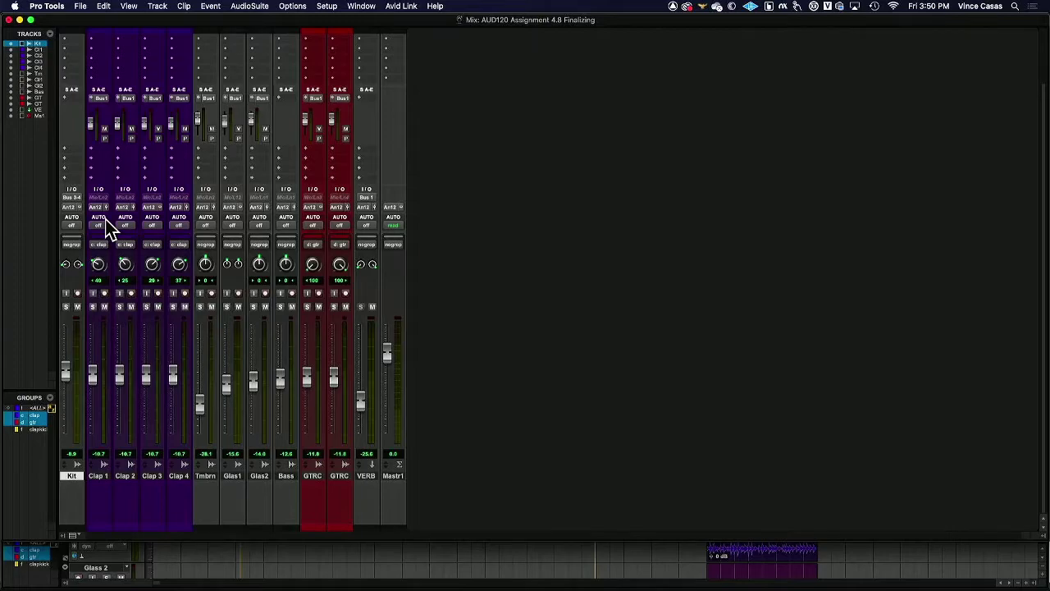
{"action": "scroll", "coordinate": [107, 219], "scroll_direction": "up", "scroll_amount": 1}
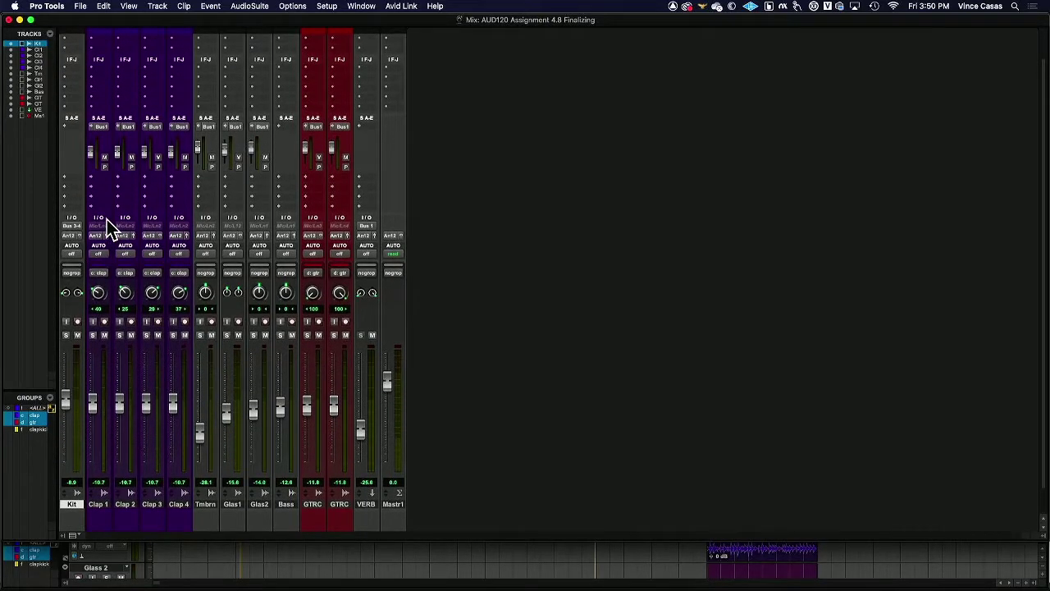
{"action": "scroll", "coordinate": [106, 219], "scroll_direction": "up", "scroll_amount": 1}
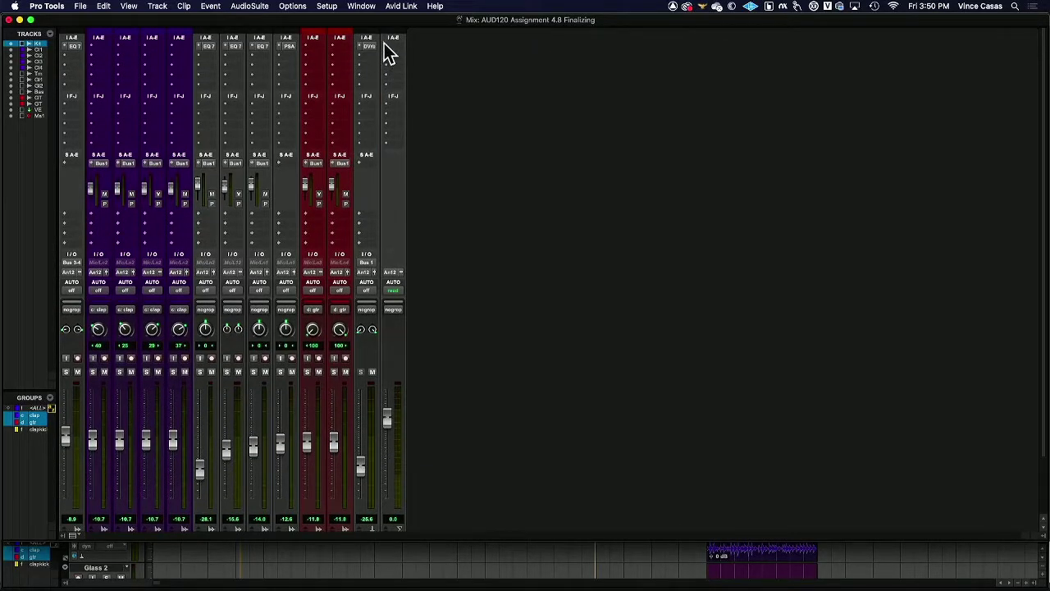
{"action": "scroll", "coordinate": [393, 65], "scroll_direction": "down", "scroll_amount": 2}
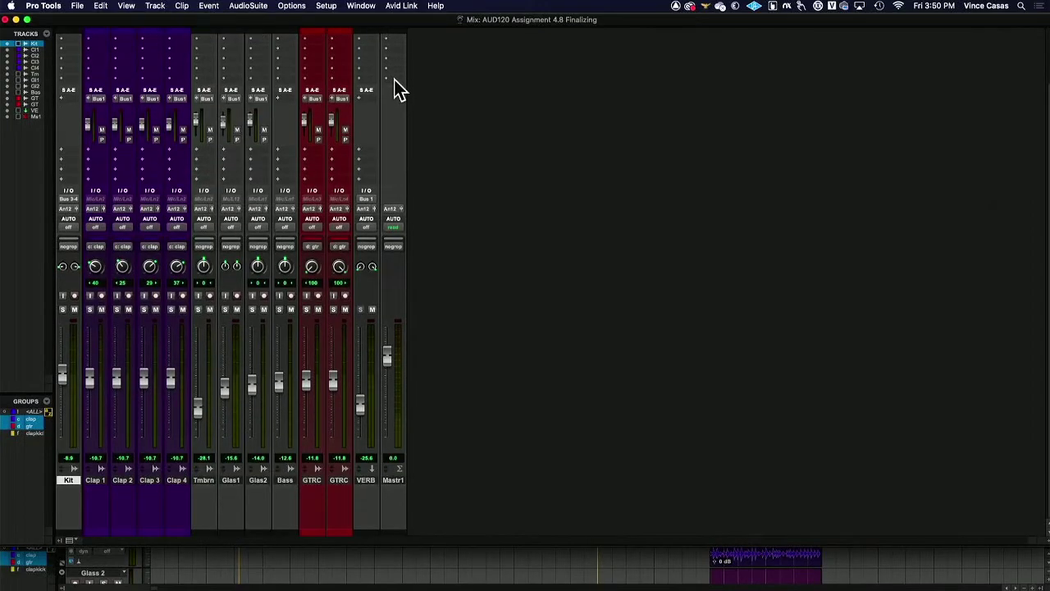
Step: Insert the multichannel EQ3 7-Band (stereo) plug-in in the Master track's first insert slot
{"action": "scroll", "coordinate": [389, 52], "scroll_direction": "up", "scroll_amount": 2}
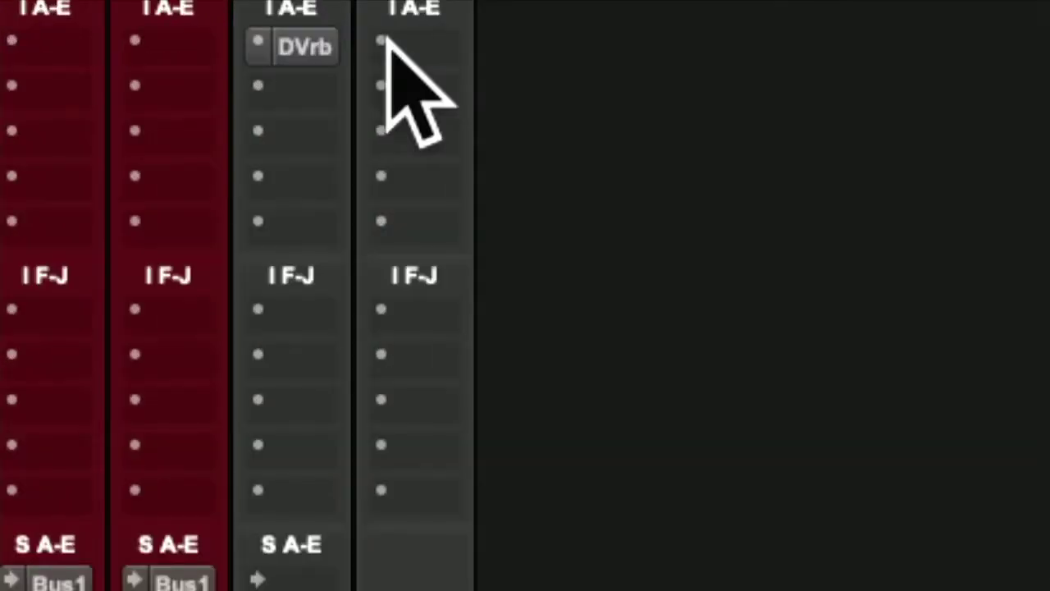
{"action": "left_click", "coordinate": [387, 46]}
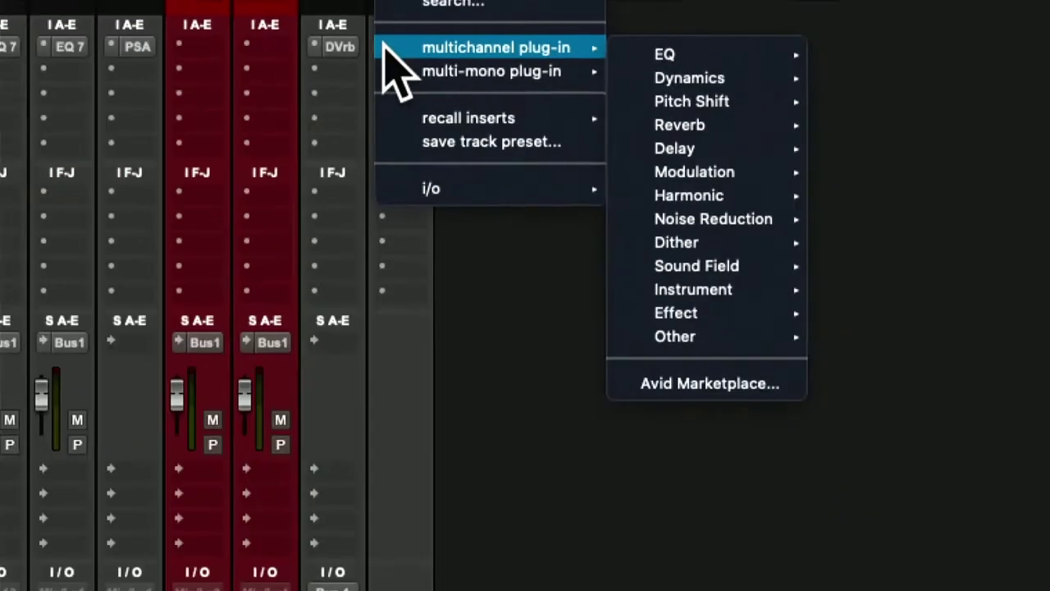
{"action": "mouse_move", "coordinate": [738, 58]}
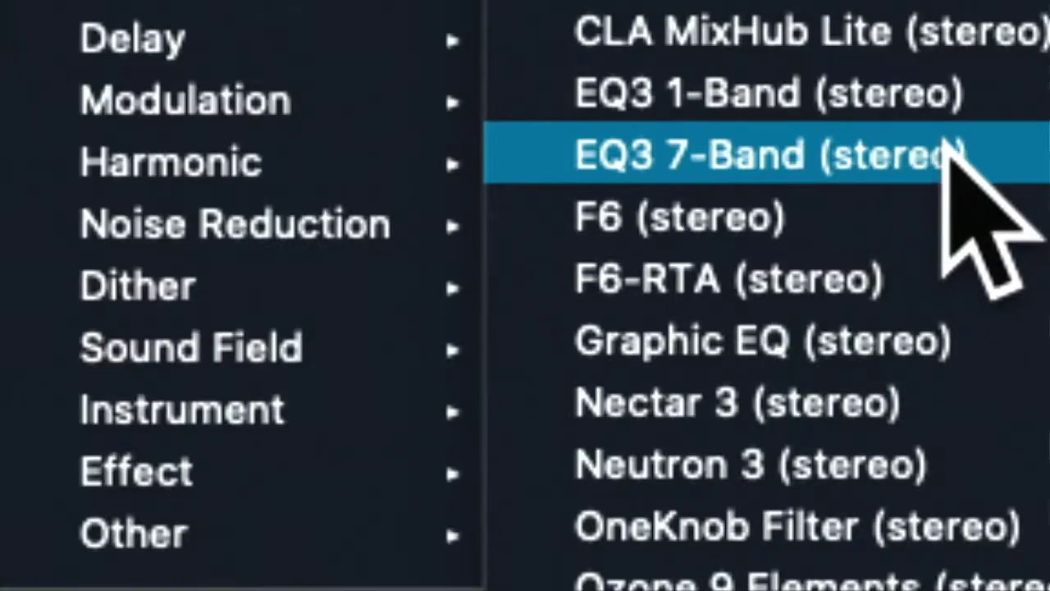
{"action": "left_click", "coordinate": [951, 157]}
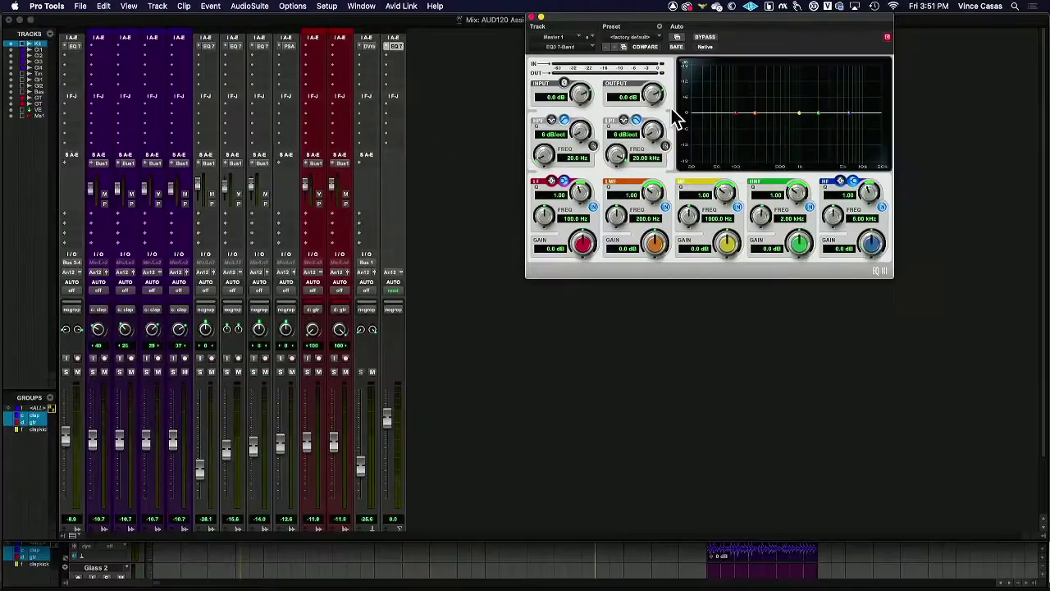
Step: Replace the EQ on the Master track's first insert with Channel Strip (stereo) and shift its LMF band to about 609 Hz
{"action": "left_click", "coordinate": [391, 48]}
{"action": "mouse_move", "coordinate": [432, 47]}
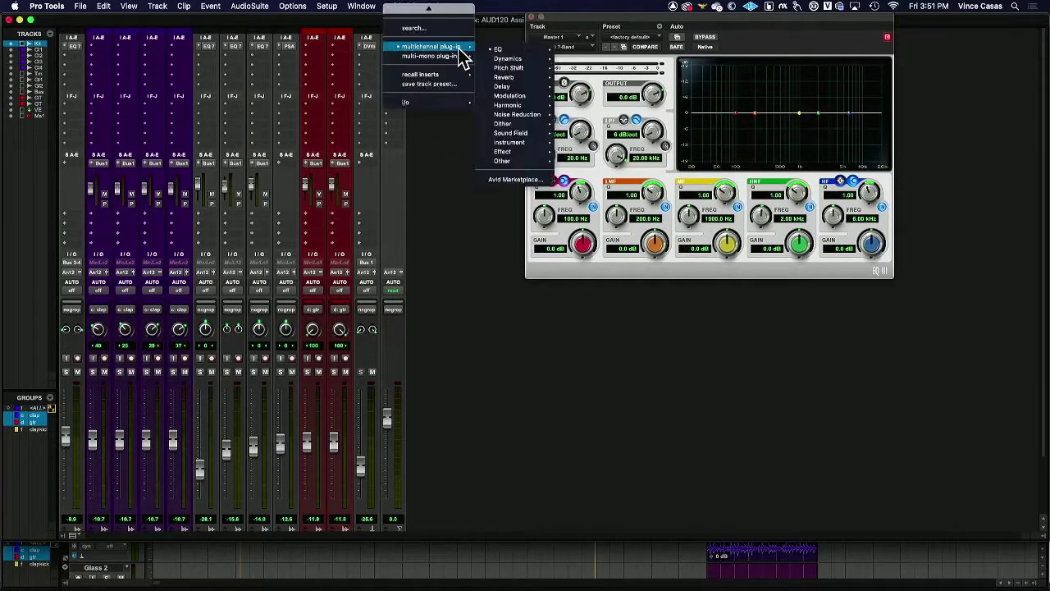
{"action": "mouse_move", "coordinate": [498, 49]}
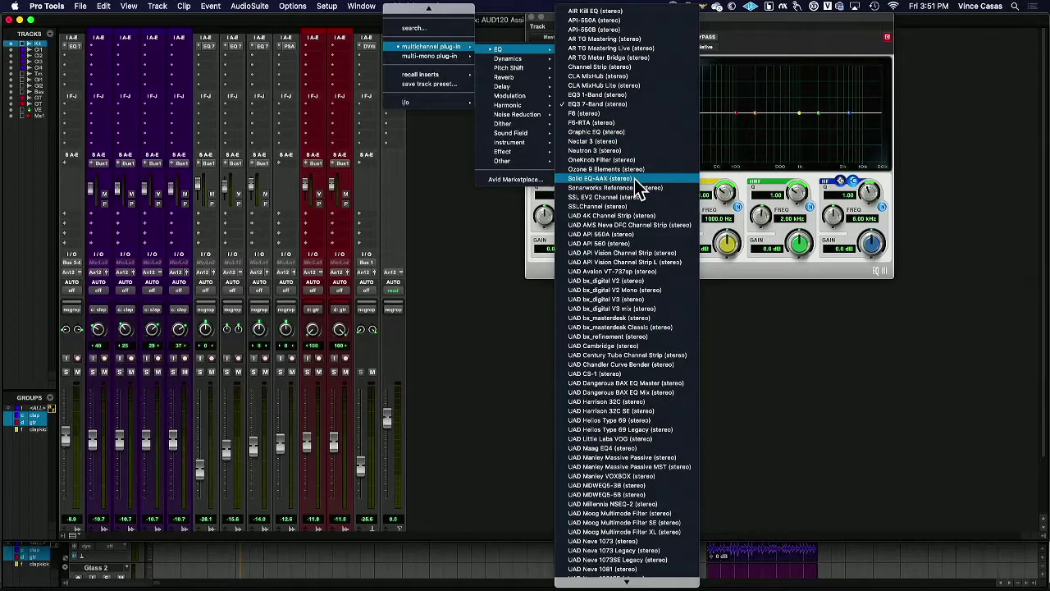
{"action": "scroll", "coordinate": [634, 179], "scroll_direction": "down", "scroll_amount": 1}
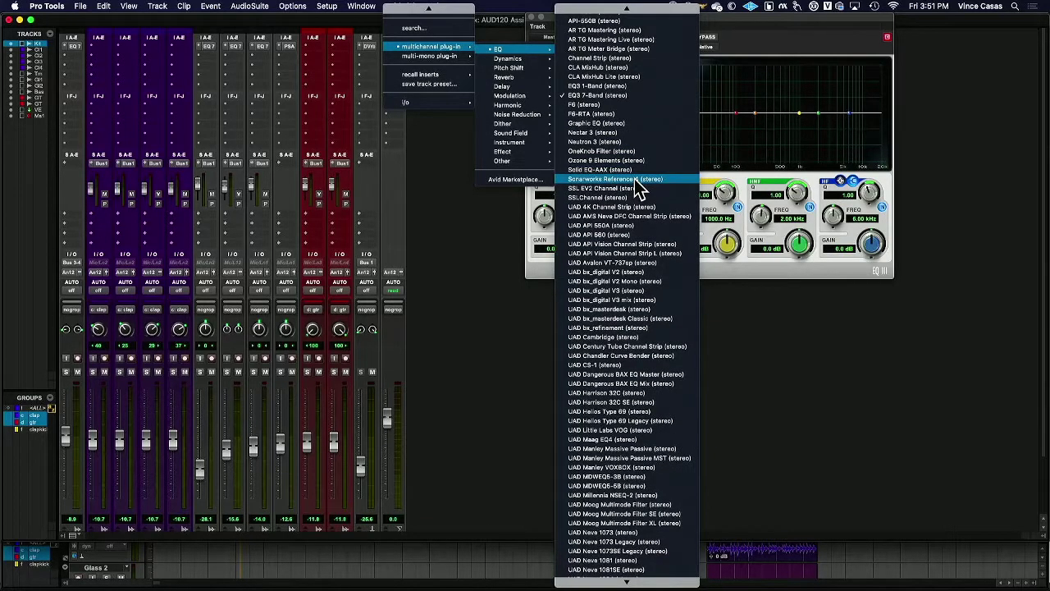
{"action": "scroll", "coordinate": [634, 179], "scroll_direction": "down", "scroll_amount": 1}
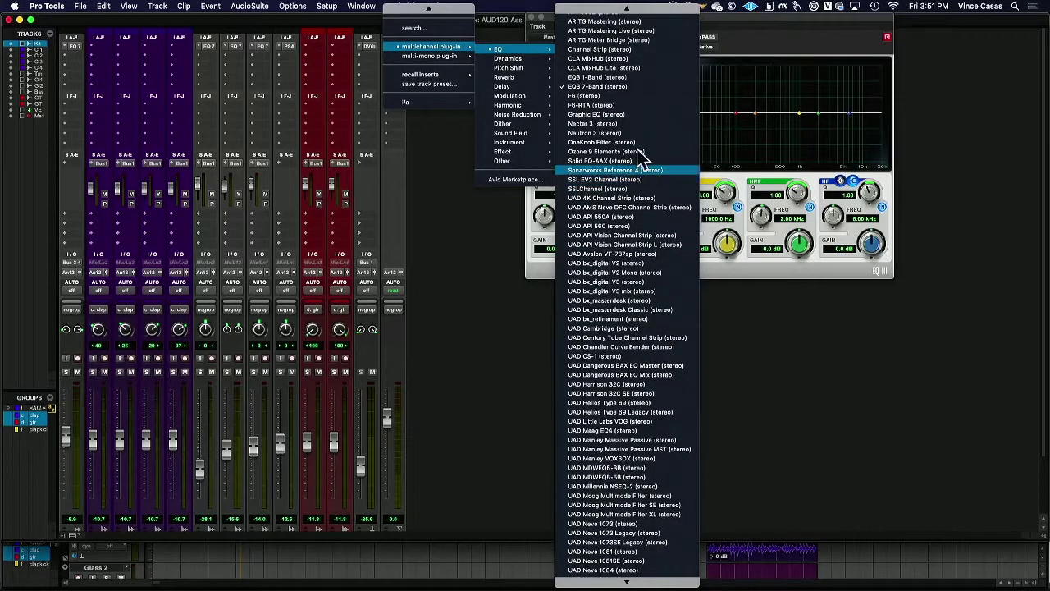
{"action": "scroll", "coordinate": [636, 143], "scroll_direction": "up", "scroll_amount": 2}
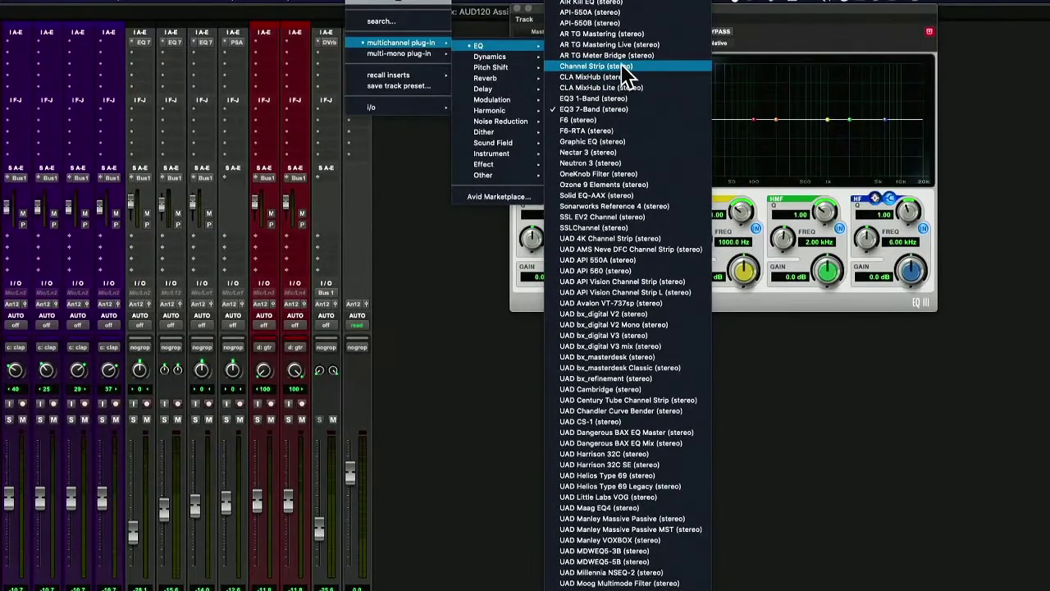
{"action": "left_click", "coordinate": [615, 67]}
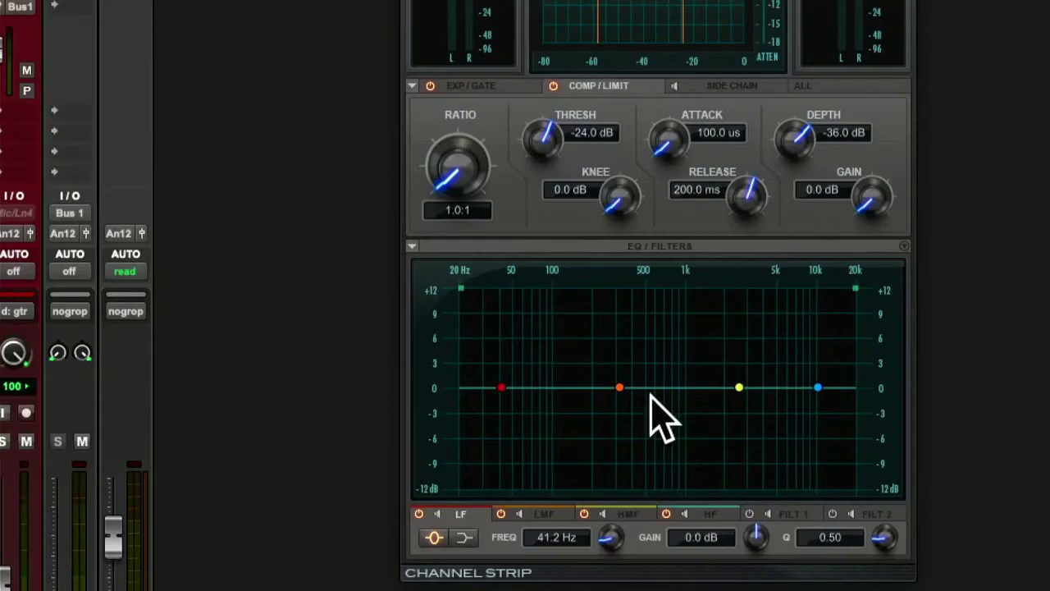
{"action": "left_click_drag", "start_coordinate": [619, 387], "coordinate": [621, 441]}
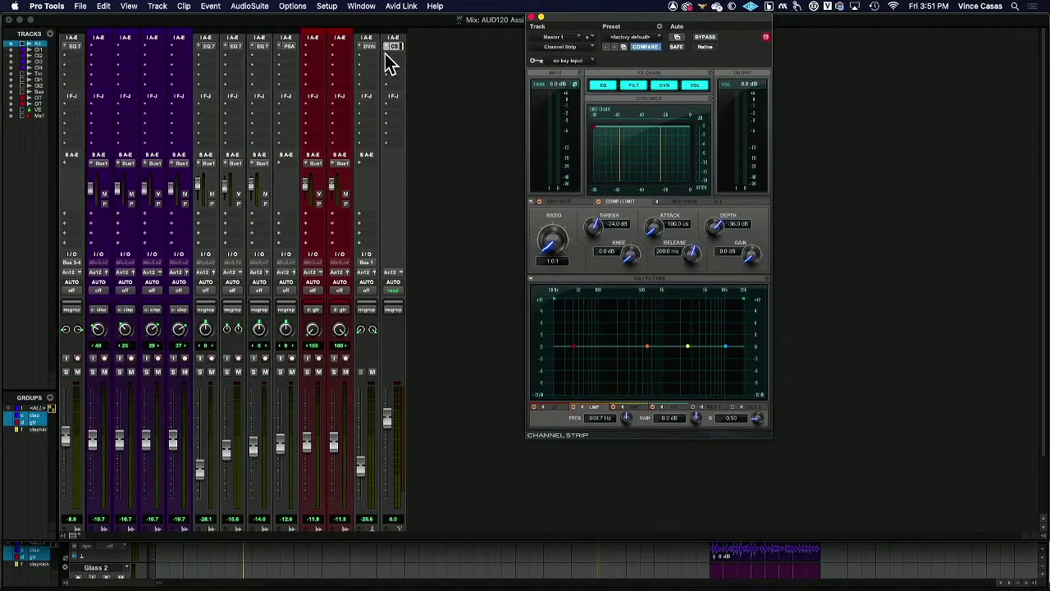
Step: Insert the multichannel Dyn3 Compressor/Limiter (stereo) in the Master track's second insert slot
{"action": "left_click", "coordinate": [391, 64]}
{"action": "mouse_move", "coordinate": [433, 56]}
{"action": "mouse_move", "coordinate": [500, 61]}
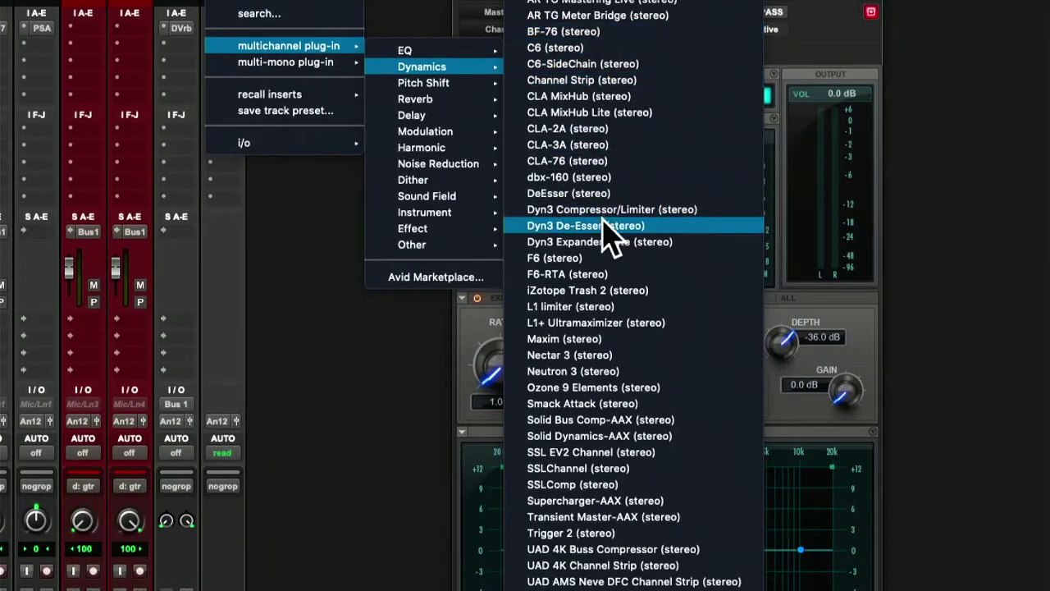
{"action": "left_click", "coordinate": [689, 210]}
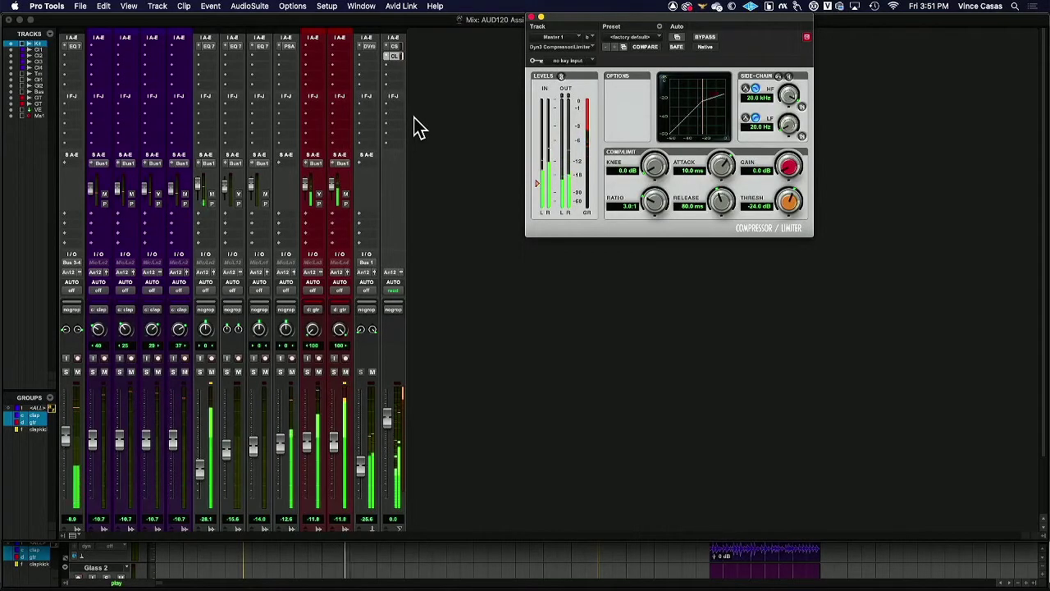
Step: Load the Brickwall preset in the Master track's compressor/limiter
{"action": "key", "text": "space"}
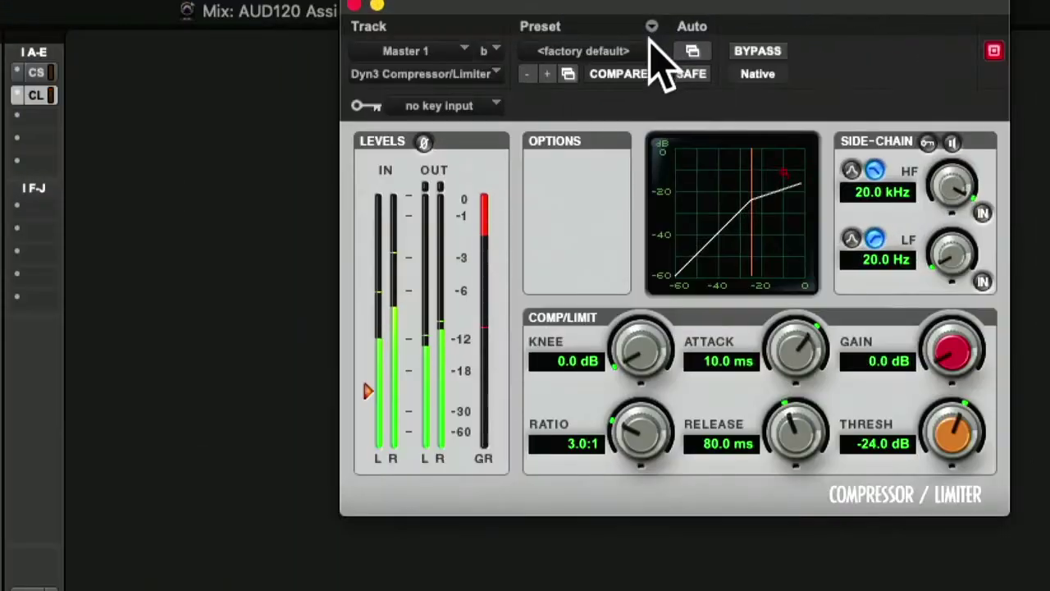
{"action": "left_click", "coordinate": [648, 49]}
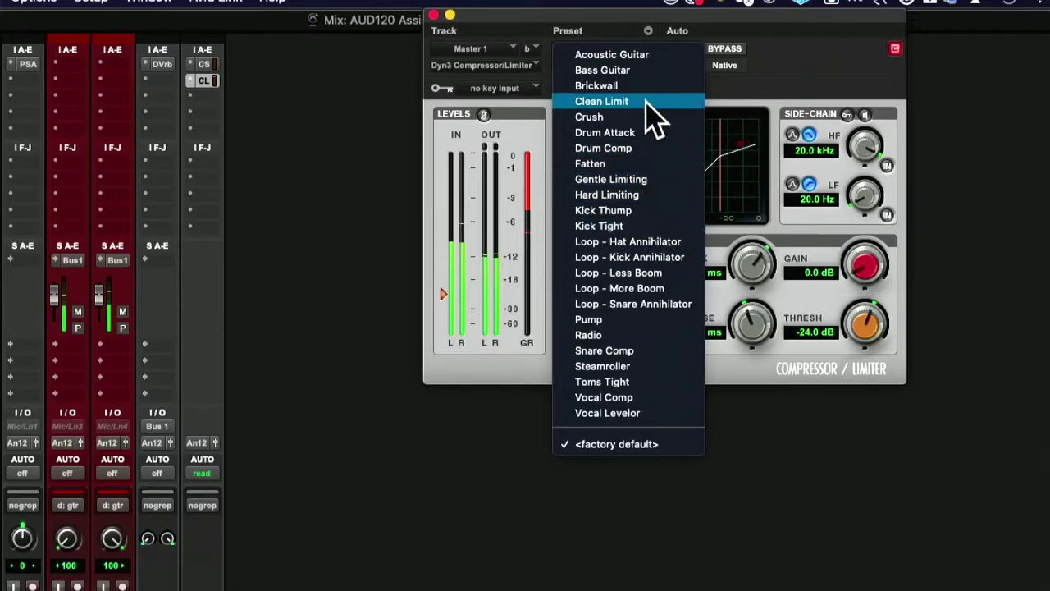
{"action": "left_click", "coordinate": [642, 87]}
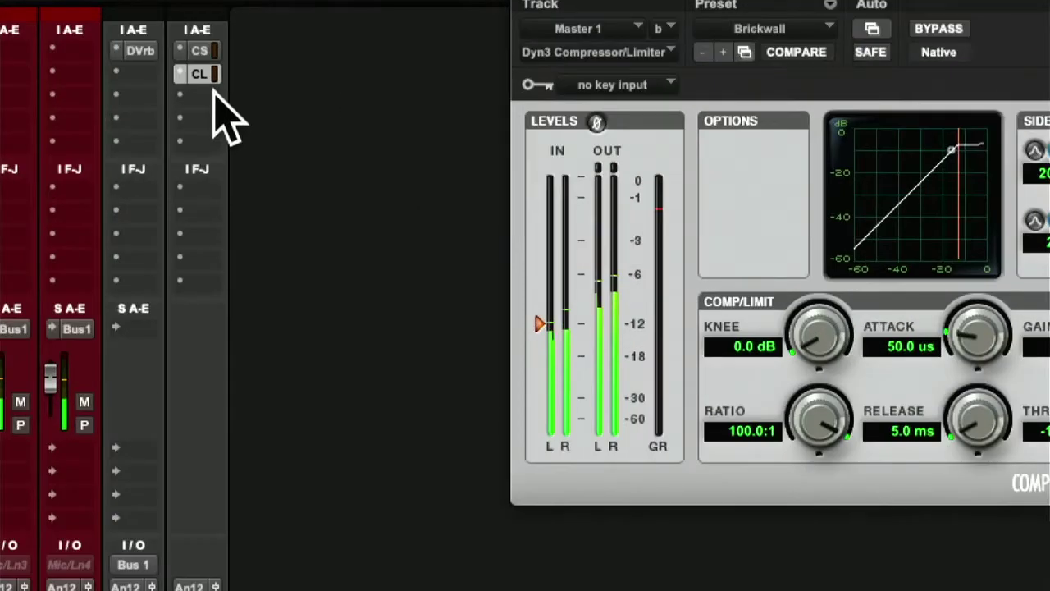
Step: Shape the Master Channel Strip EQ with slight low and high boosts, a high-mid dip, and LMF at about 672 Hz and -0.3 dB
{"action": "left_click", "coordinate": [199, 51]}
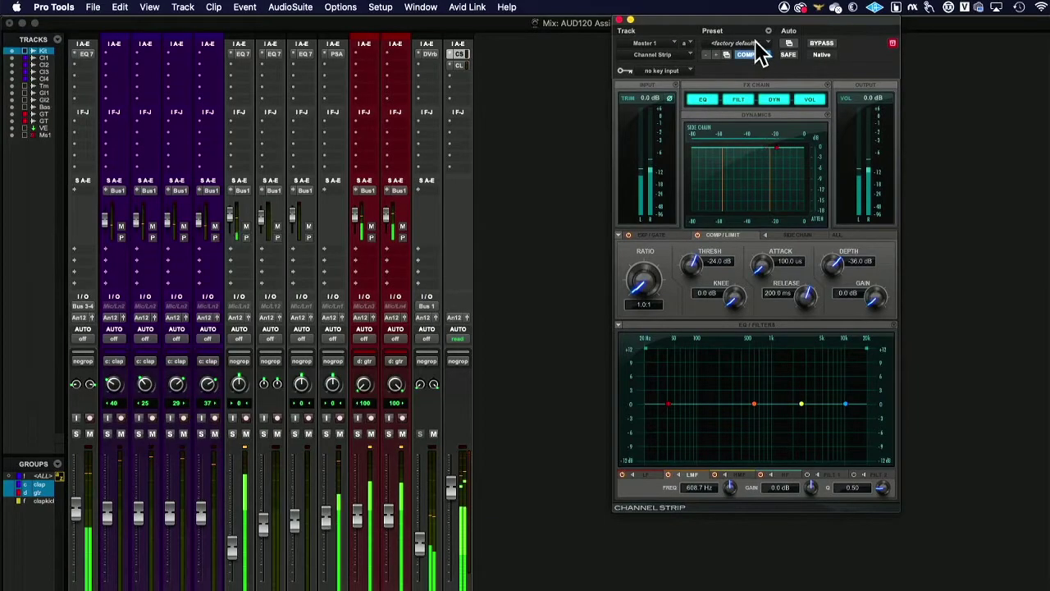
{"action": "left_click", "coordinate": [770, 53]}
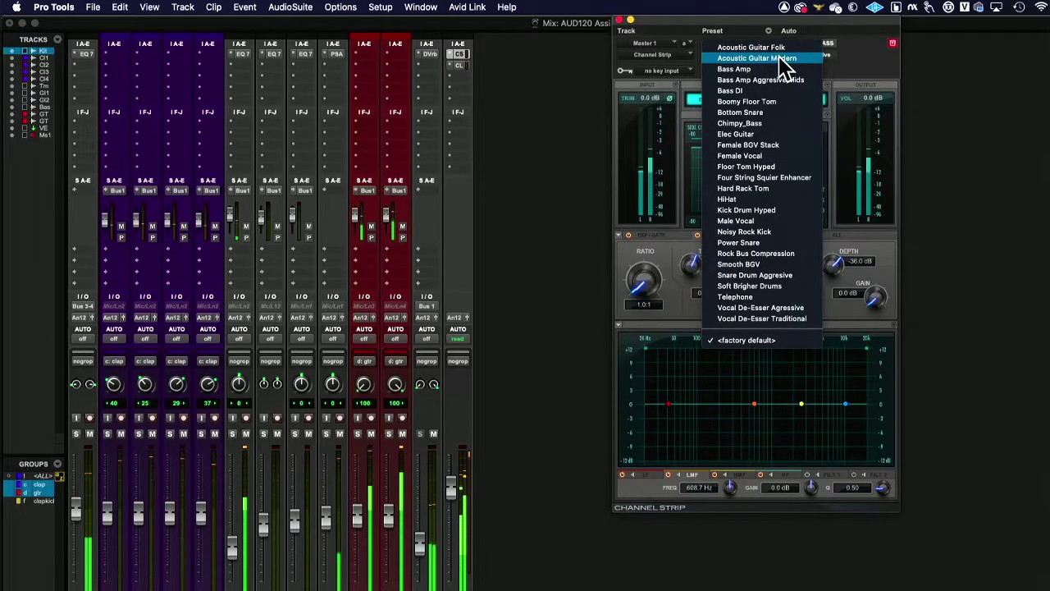
{"action": "left_click", "coordinate": [686, 325]}
{"action": "left_click_drag", "start_coordinate": [668, 403], "coordinate": [683, 400]}
{"action": "left_click_drag", "start_coordinate": [846, 404], "coordinate": [755, 406]}
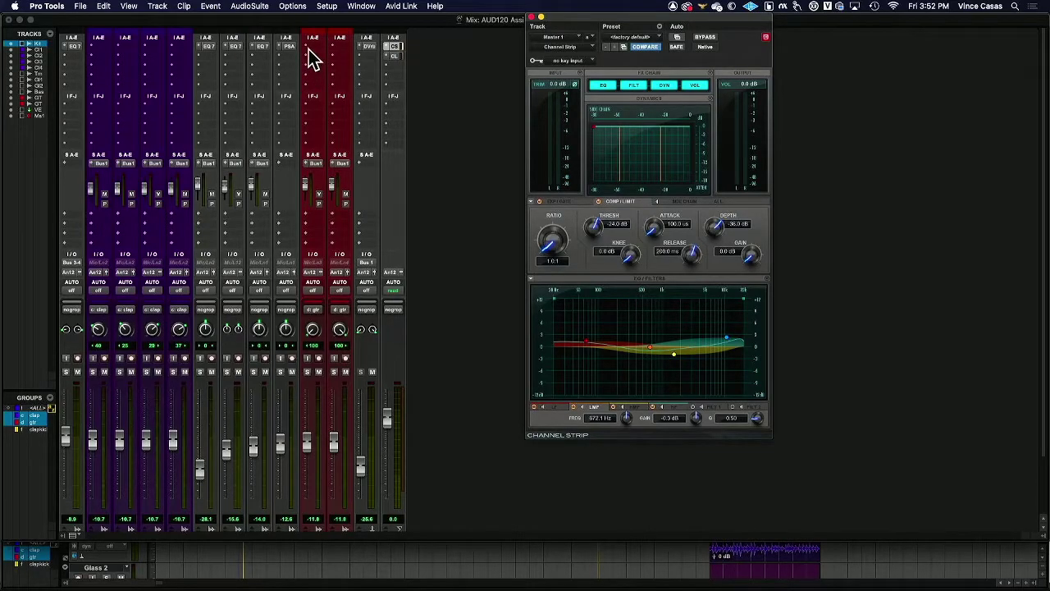
Step: Insert EQ3 7-Band (mono) in the GTR Clean L track's first insert slot and move its window over the mixer
{"action": "scroll", "coordinate": [304, 53], "scroll_direction": "down", "scroll_amount": 3}
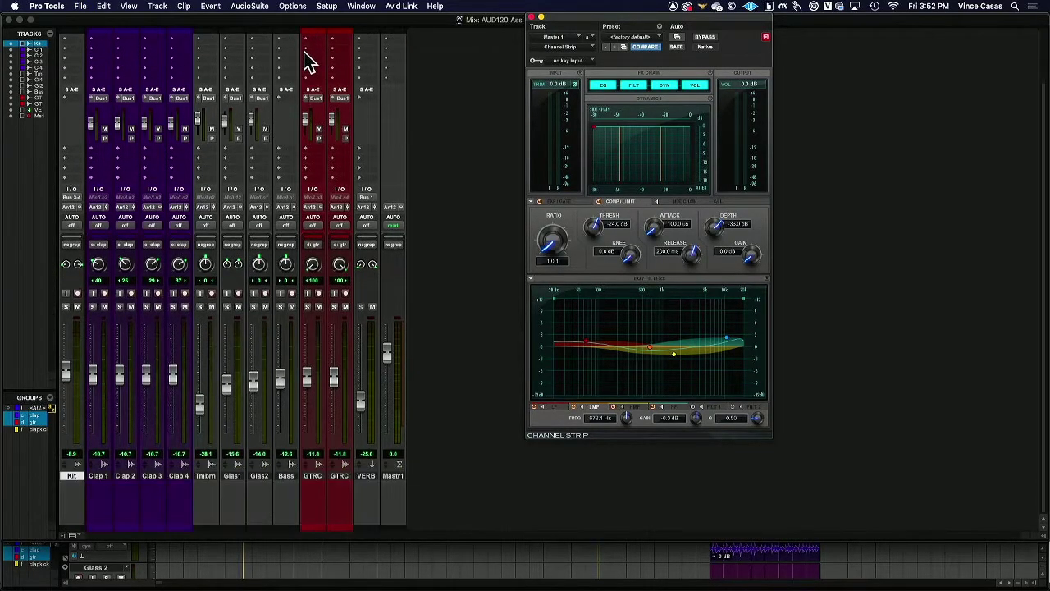
{"action": "scroll", "coordinate": [303, 61], "scroll_direction": "up", "scroll_amount": 3}
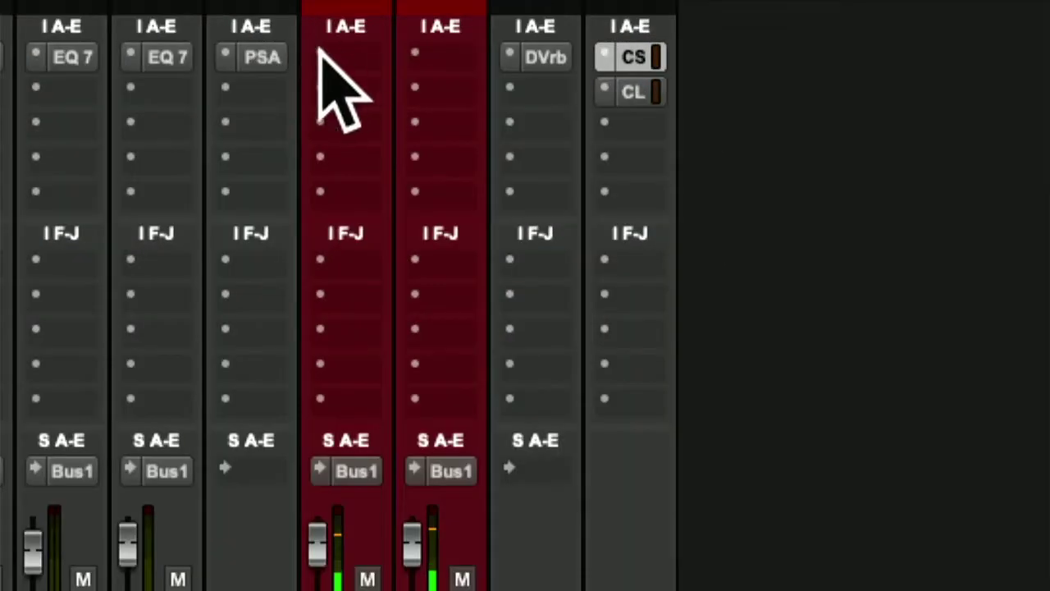
{"action": "left_click", "coordinate": [322, 53]}
{"action": "mouse_move", "coordinate": [320, 57]}
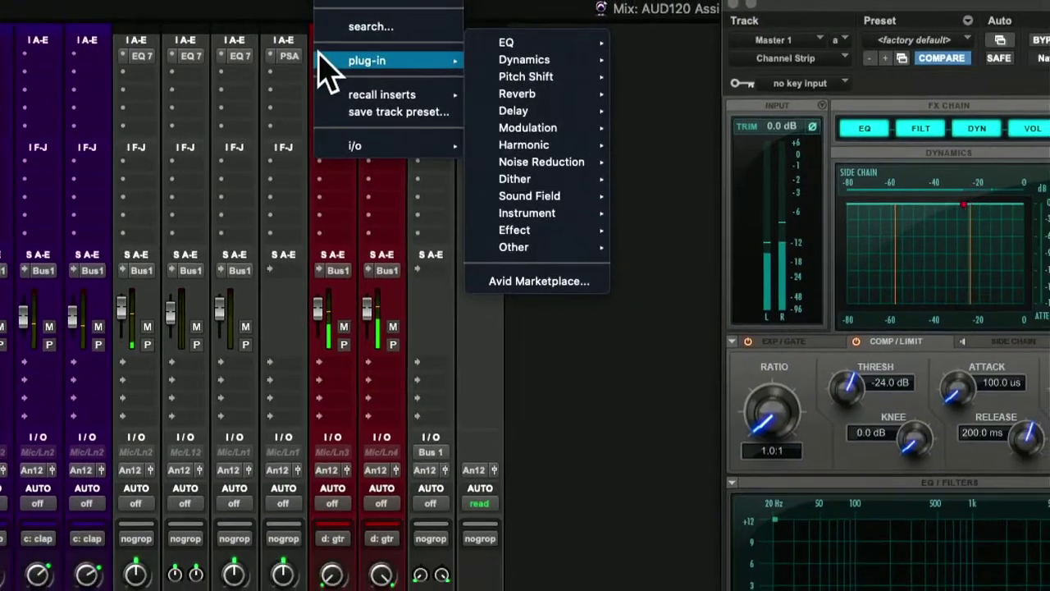
{"action": "mouse_move", "coordinate": [504, 45]}
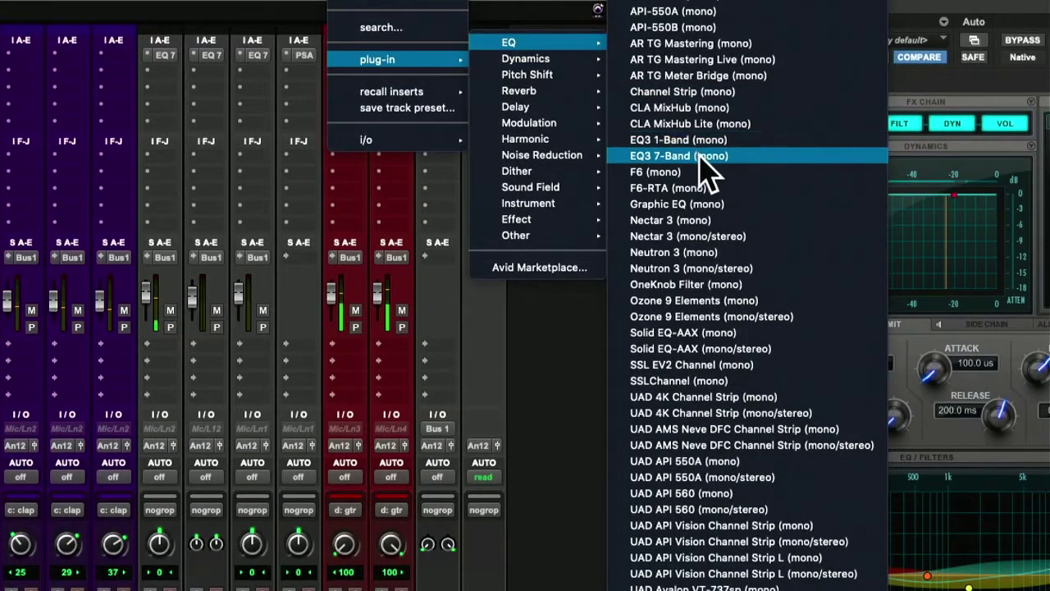
{"action": "left_click", "coordinate": [687, 162]}
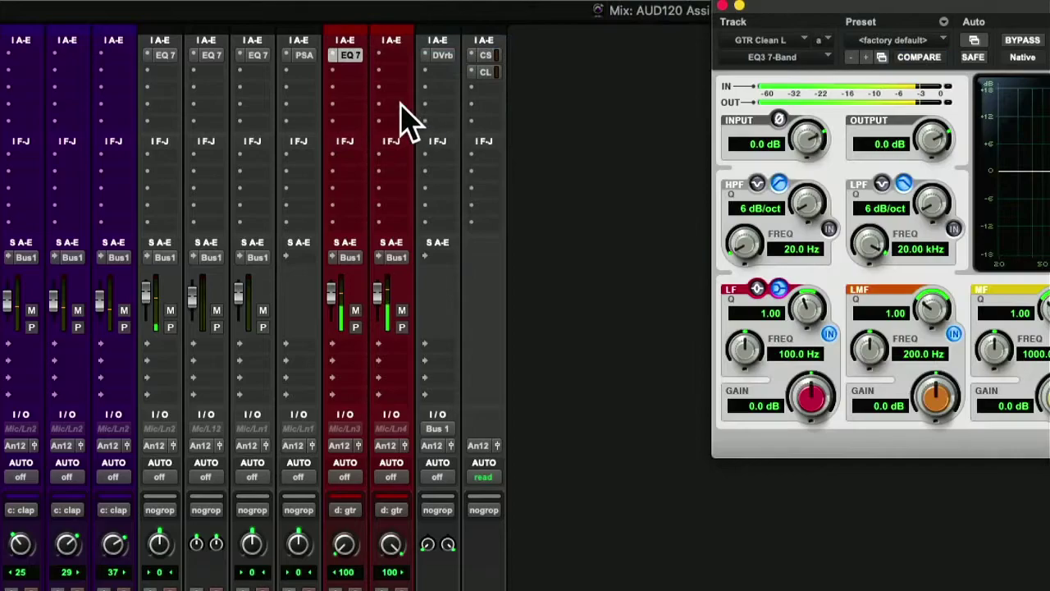
{"action": "left_click_drag", "start_coordinate": [846, 4], "coordinate": [232, 112]}
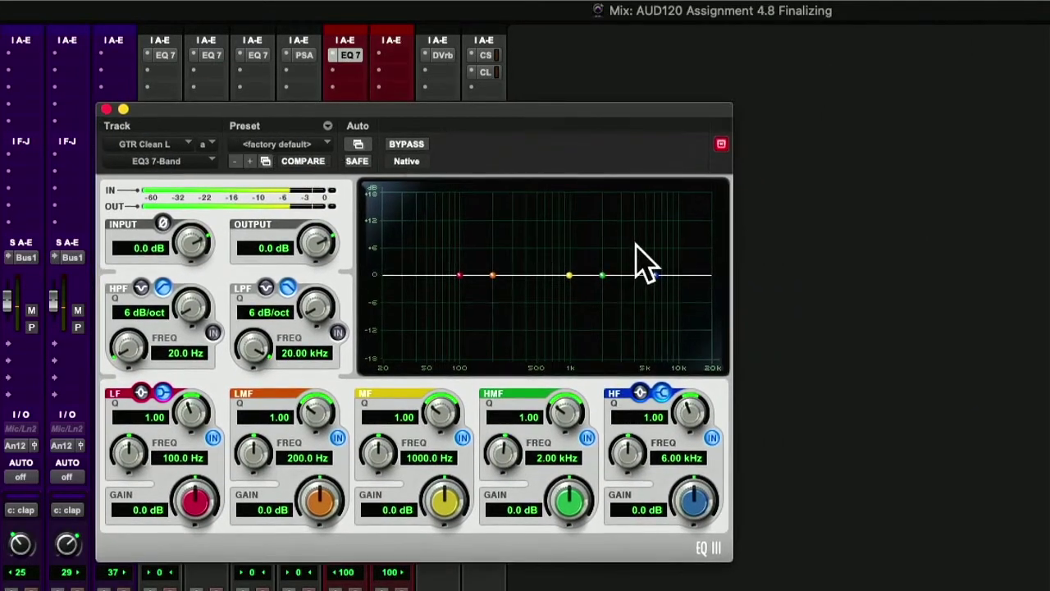
Step: Shape the GTR Clean L EQ with LMF 269.4 Hz at 3.2 dB, MF 1.55 kHz at -1.3 dB, and HMF 3.16 kHz at 2.8 dB
{"action": "left_click_drag", "start_coordinate": [426, 109], "coordinate": [734, 97]}
{"action": "left_click_drag", "start_coordinate": [803, 257], "coordinate": [817, 246]}
{"action": "left_click_drag", "start_coordinate": [910, 259], "coordinate": [933, 248]}
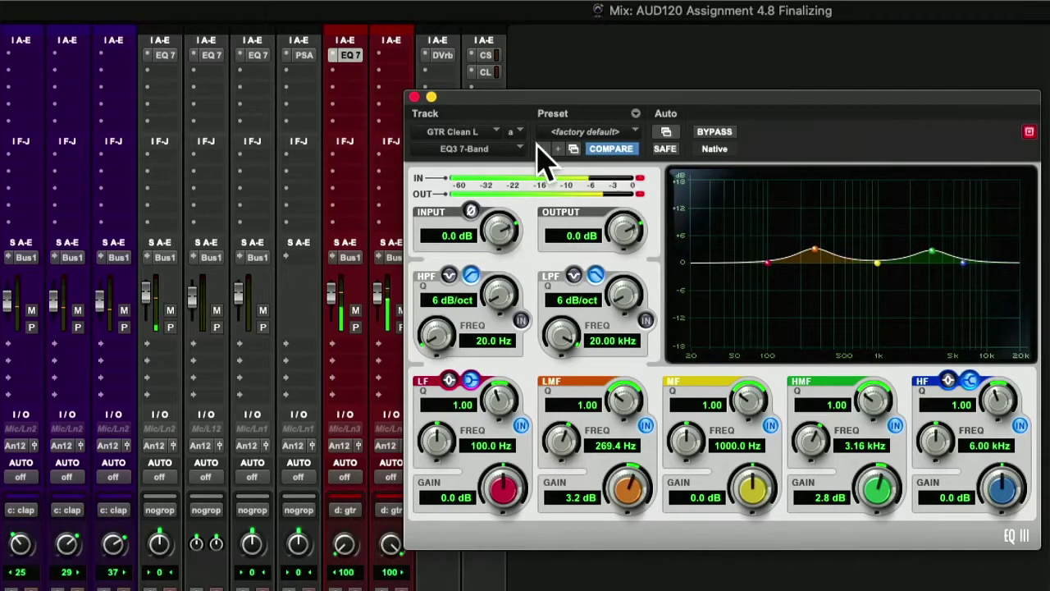
{"action": "mouse_move", "coordinate": [875, 263]}
{"action": "left_mouse_down"}
{"action": "mouse_move", "coordinate": [876, 275]}
{"action": "mouse_move", "coordinate": [894, 264]}
{"action": "left_mouse_up"}
{"action": "left_click_drag", "start_coordinate": [517, 97], "coordinate": [527, 87]}
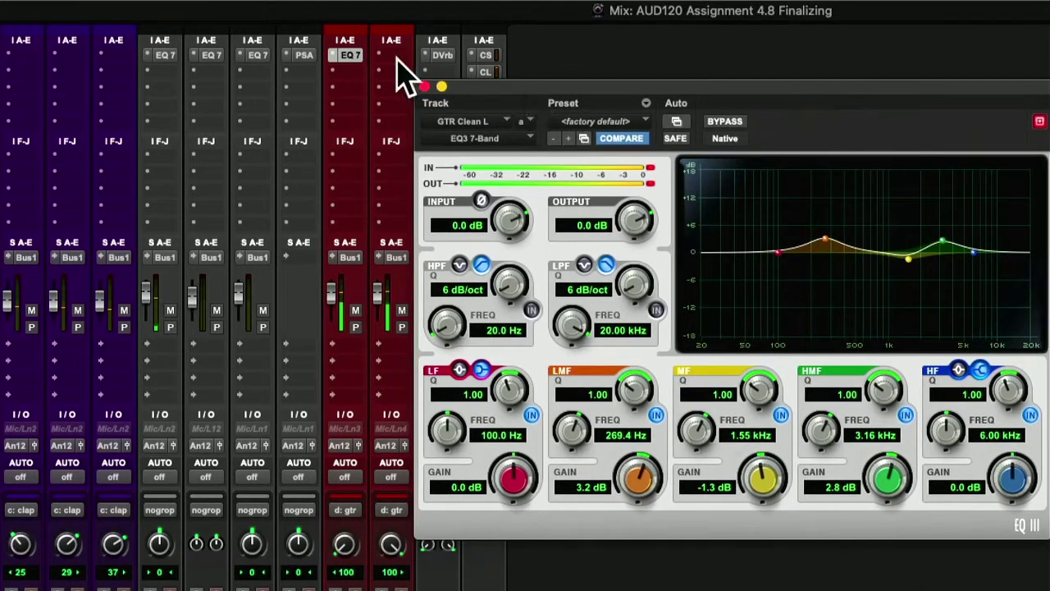
Step: Insert the Dyn3 Compressor/Limiter (mono) in the GTR Clean L track's second insert slot
{"action": "left_click", "coordinate": [334, 71]}
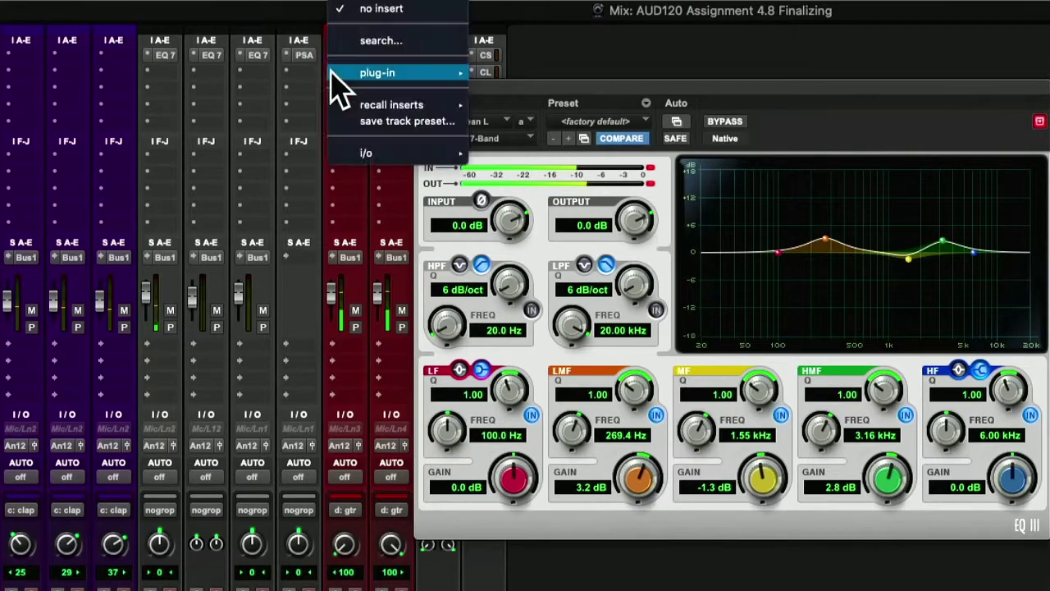
{"action": "mouse_move", "coordinate": [436, 75]}
{"action": "mouse_move", "coordinate": [533, 96]}
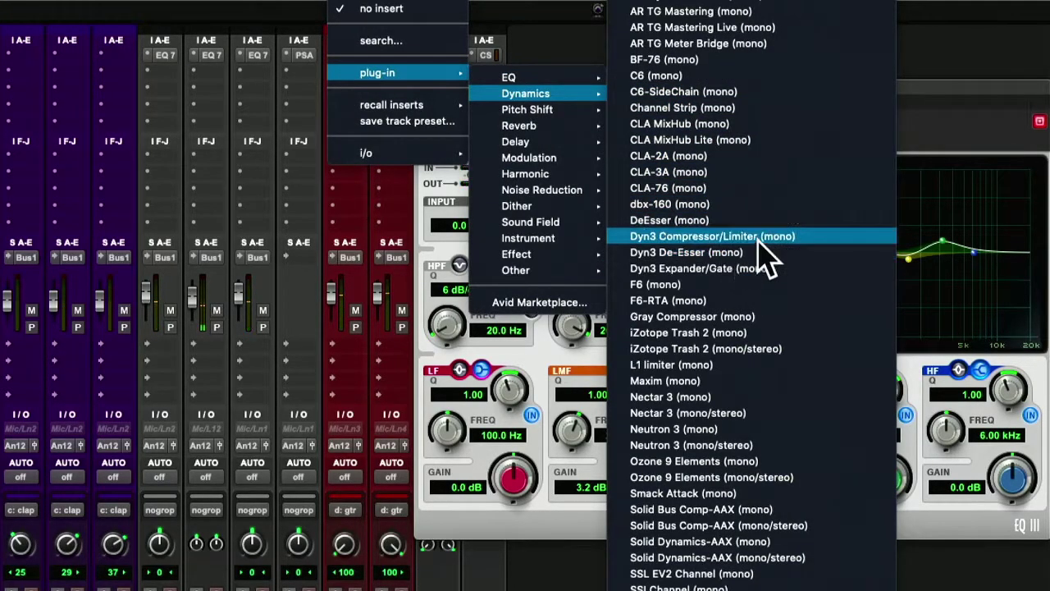
{"action": "left_click", "coordinate": [715, 235]}
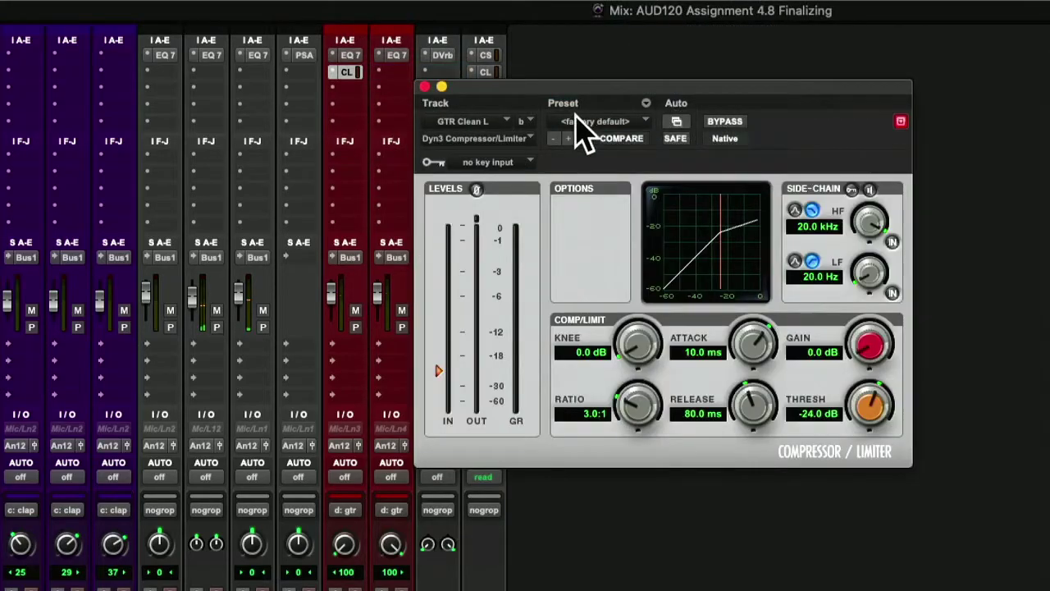
Step: Try the Kick Thump, Fatten, Crush and Drum Attack presets in the GTR Clean L compressor/limiter
{"action": "left_click", "coordinate": [646, 120]}
{"action": "mouse_move", "coordinate": [638, 17]}
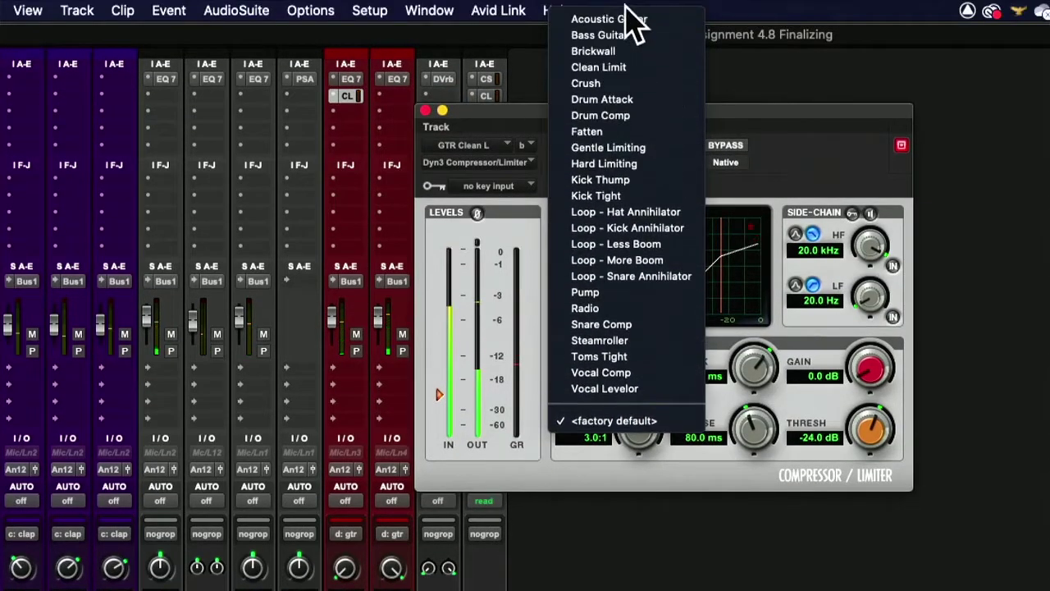
{"action": "left_click", "coordinate": [654, 180]}
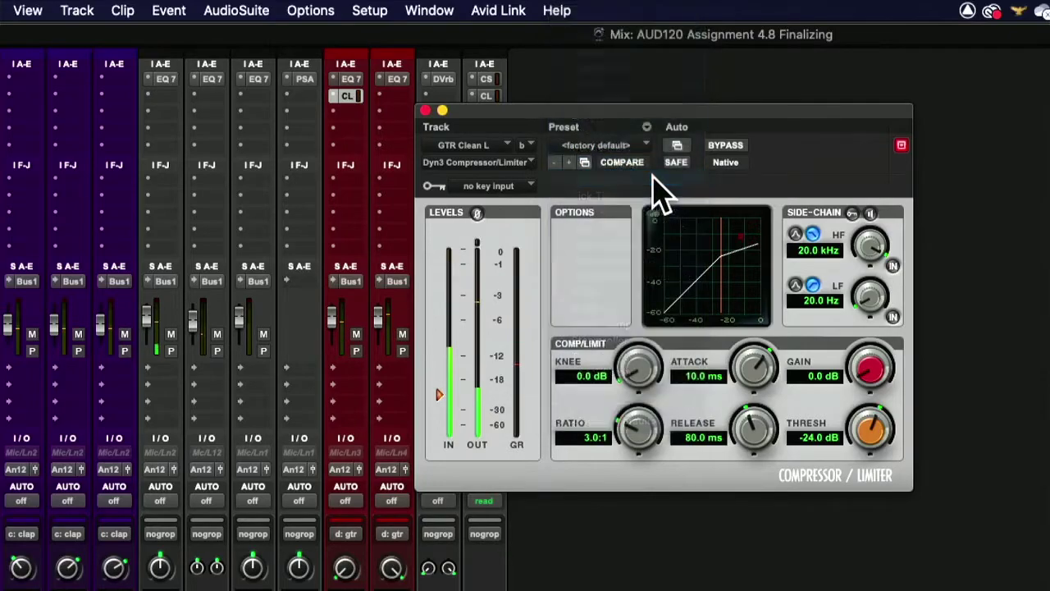
{"action": "left_click", "coordinate": [625, 147]}
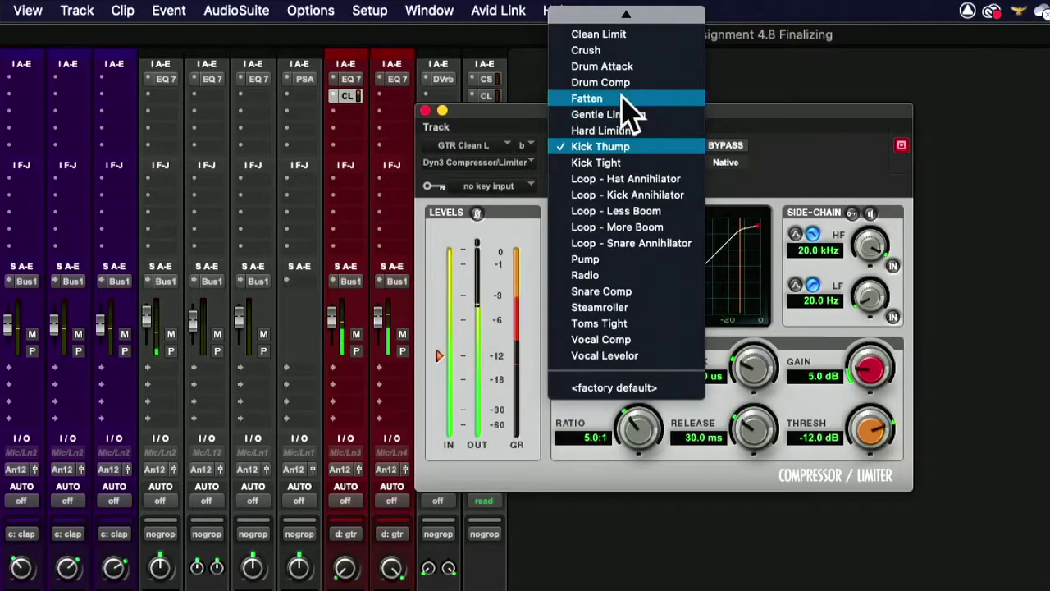
{"action": "left_click", "coordinate": [632, 99]}
{"action": "left_click", "coordinate": [623, 147]}
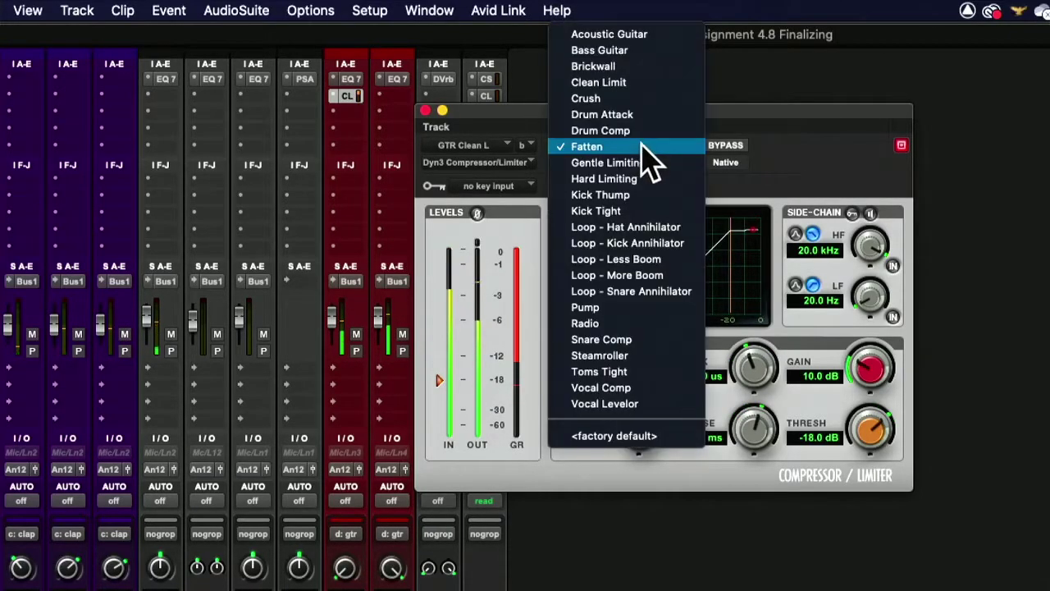
{"action": "left_click", "coordinate": [630, 100]}
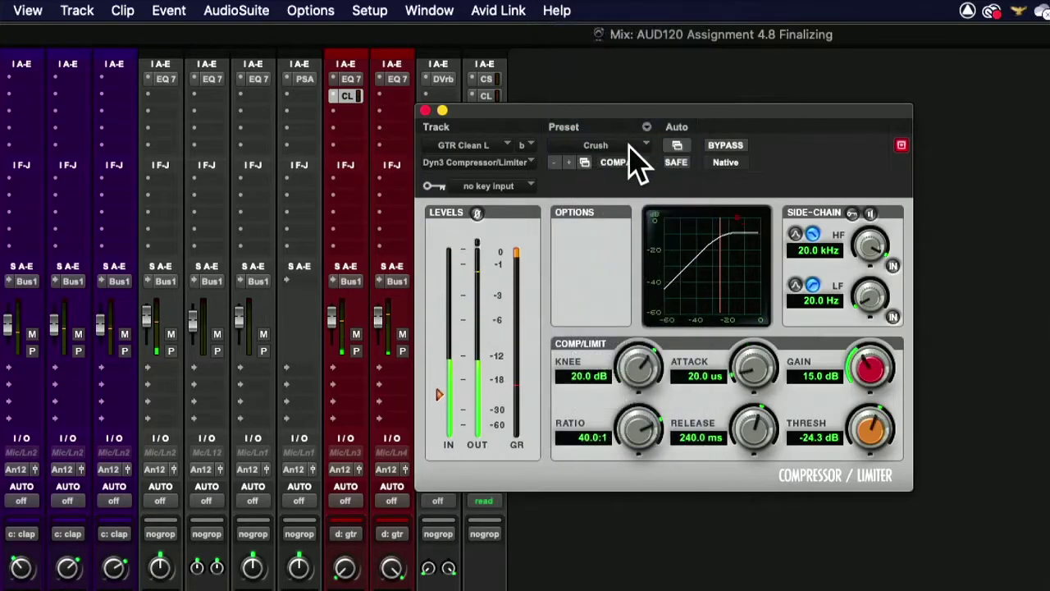
{"action": "left_click", "coordinate": [631, 149]}
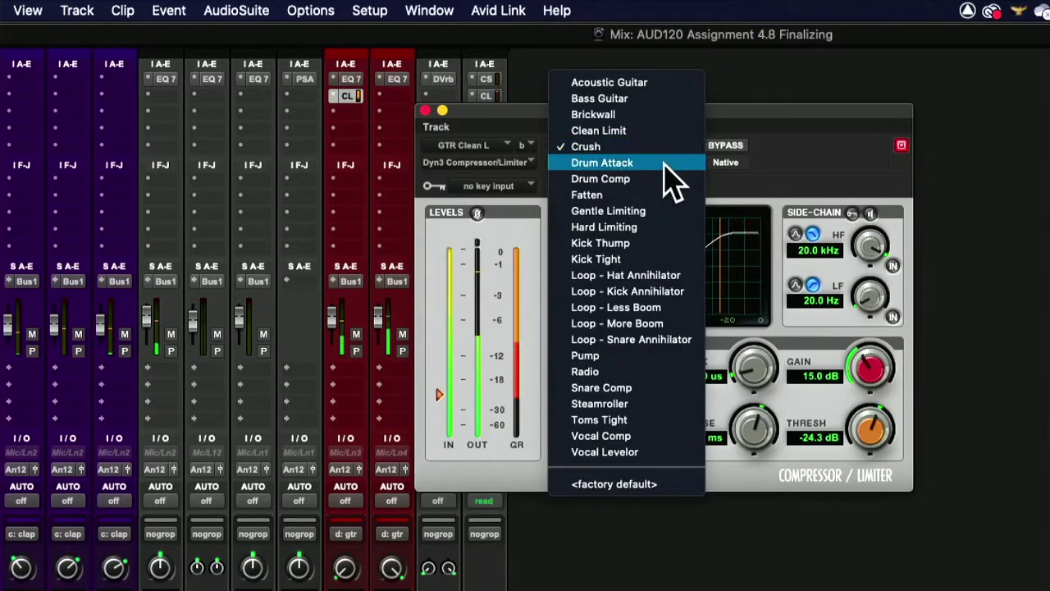
{"action": "left_click", "coordinate": [638, 163]}
Step: Load the Drum Comp preset in the GTR Clean L compressor/limiter and copy the plug-in to the other guitar track's second insert slot
{"action": "left_click", "coordinate": [631, 145]}
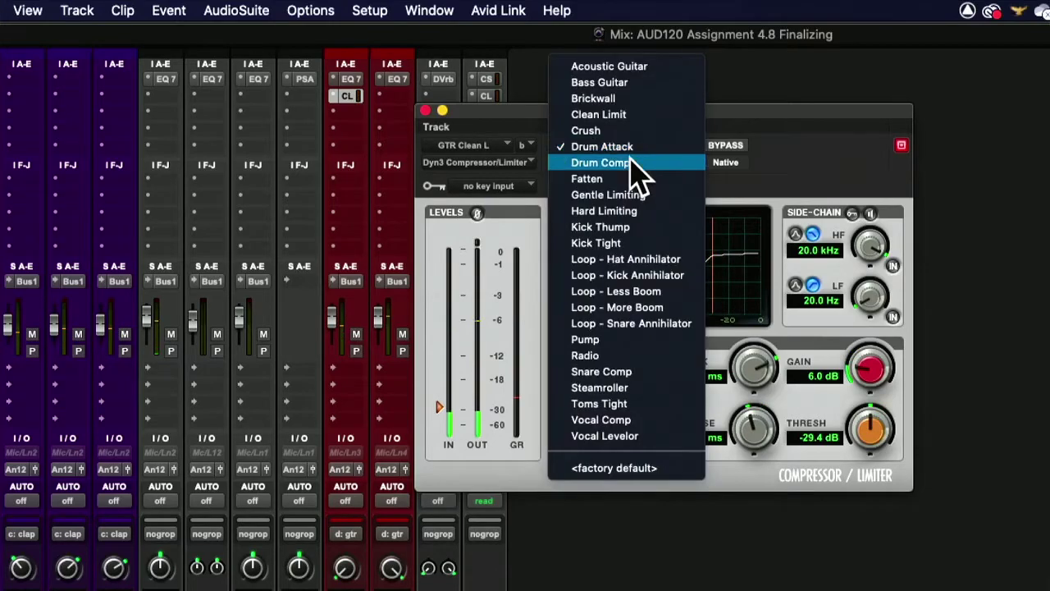
{"action": "left_click", "coordinate": [630, 162]}
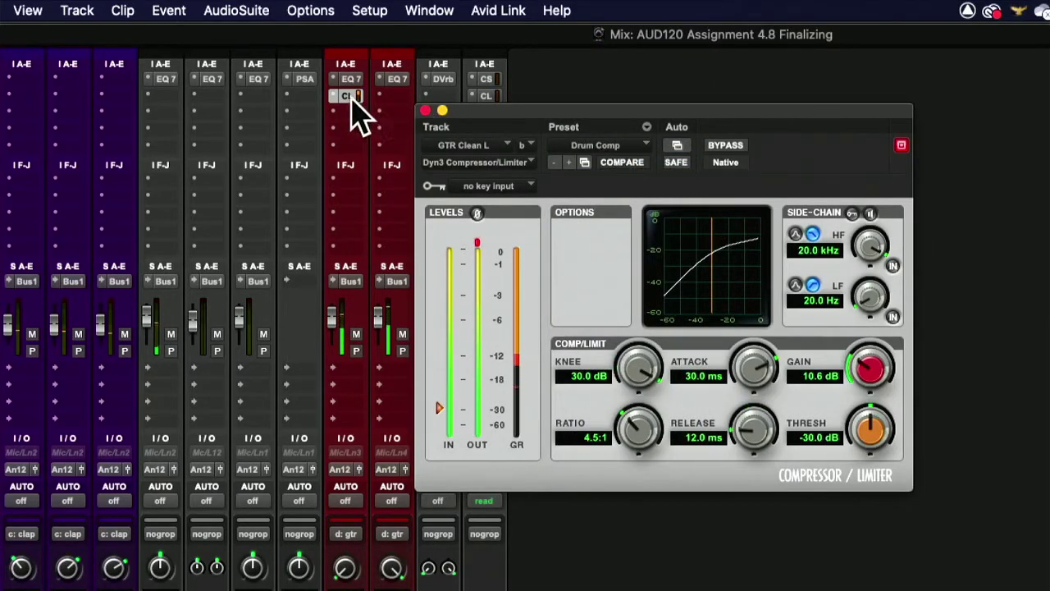
{"action": "left_click_drag", "start_coordinate": [351, 97], "coordinate": [390, 97]}
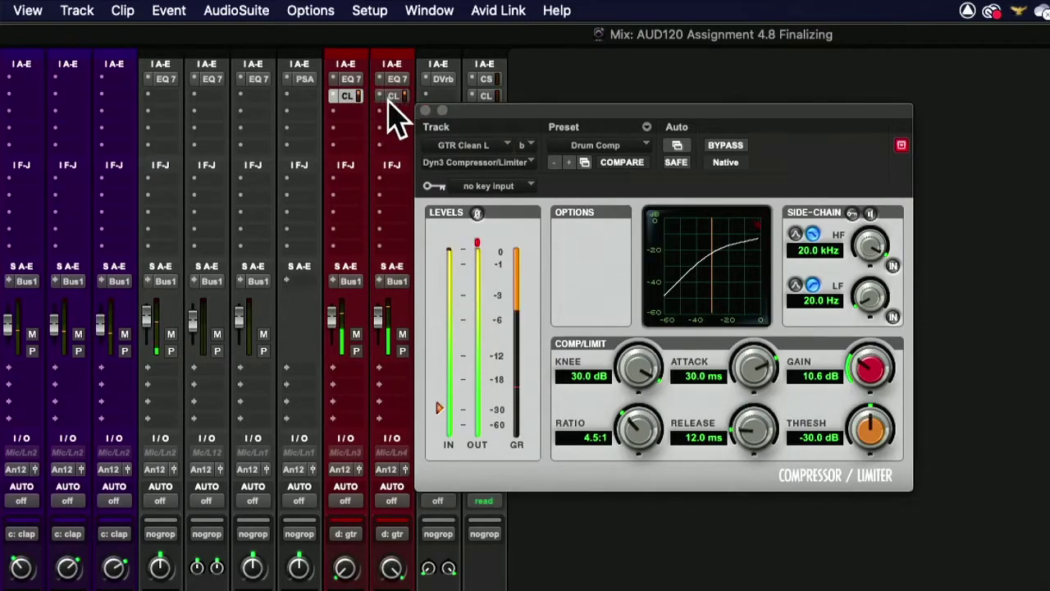
{"action": "scroll", "coordinate": [387, 141], "scroll_direction": "down", "scroll_amount": 4}
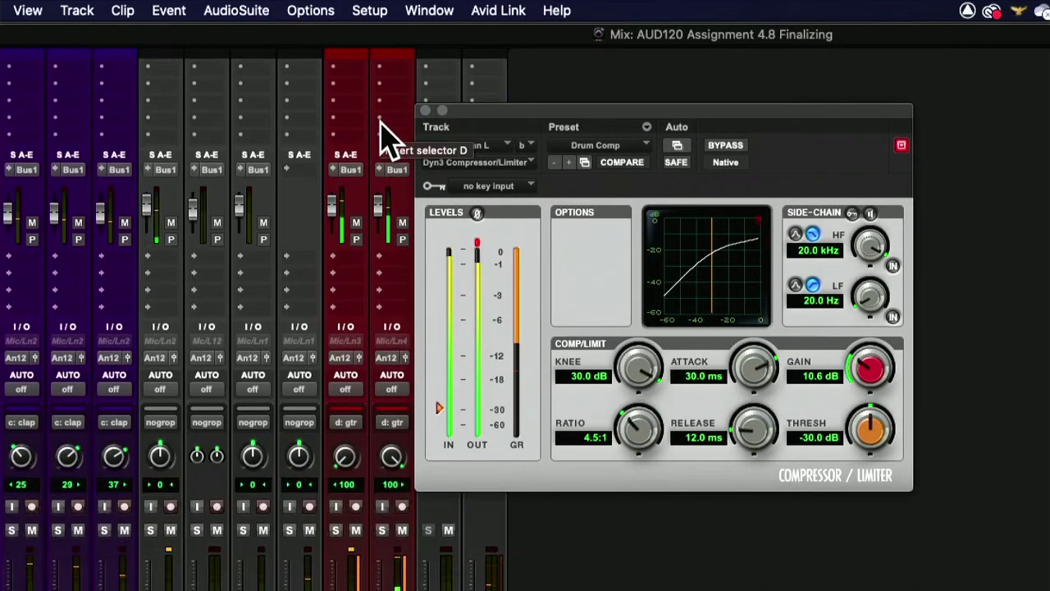
{"action": "scroll", "coordinate": [402, 123], "scroll_direction": "up", "scroll_amount": 4}
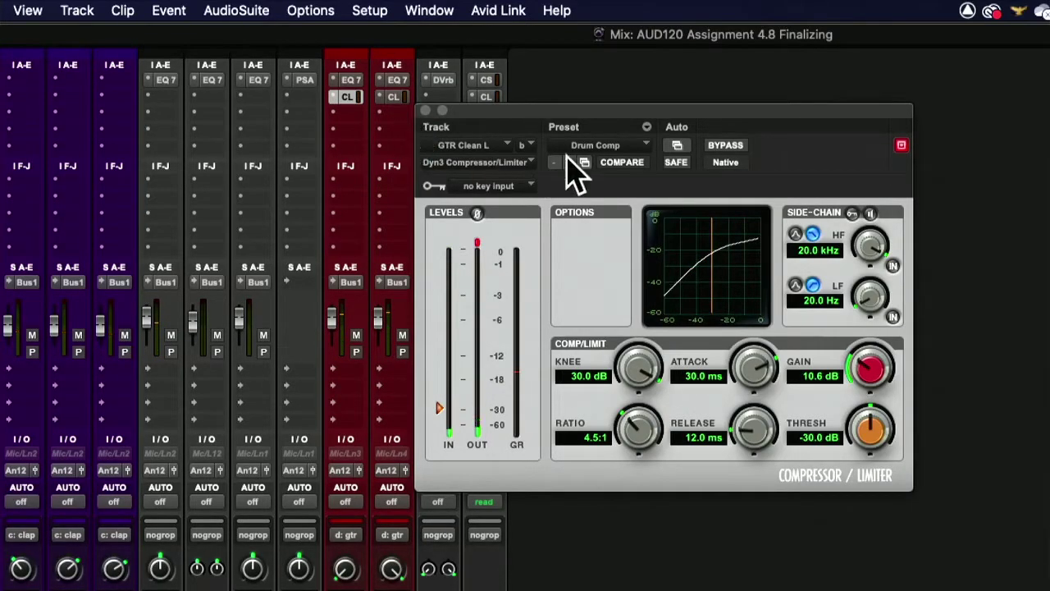
{"action": "left_click", "coordinate": [595, 145]}
{"action": "left_click", "coordinate": [546, 145]}
{"action": "scroll", "coordinate": [344, 123], "scroll_direction": "down", "scroll_amount": 3}
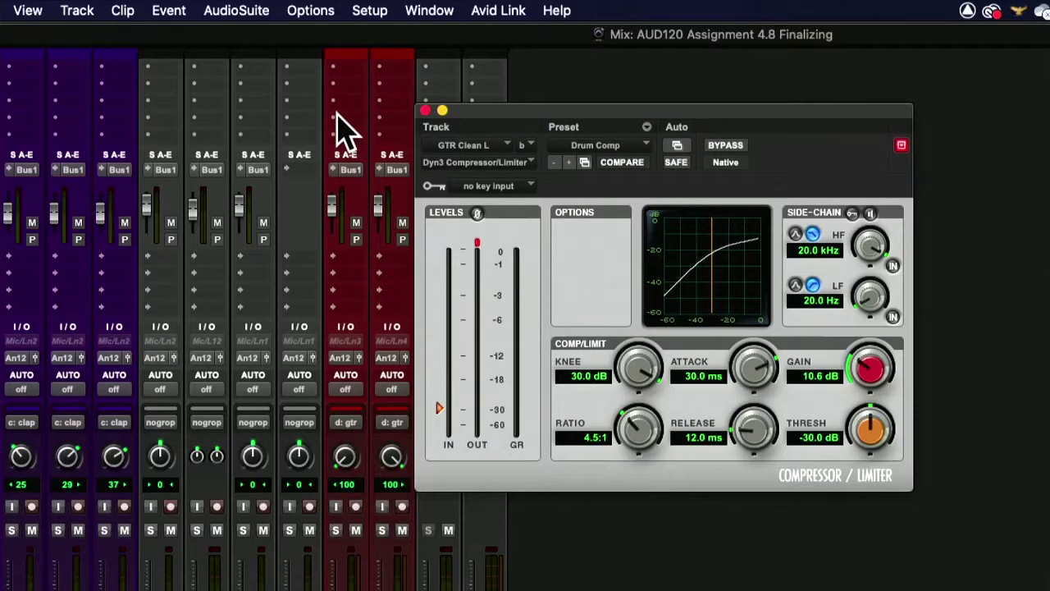
{"action": "scroll", "coordinate": [345, 127], "scroll_direction": "up", "scroll_amount": 3}
{"action": "mouse_move", "coordinate": [348, 97]}
{"action": "left_mouse_down"}
{"action": "mouse_move", "coordinate": [387, 130]}
{"action": "mouse_move", "coordinate": [349, 123]}
{"action": "mouse_move", "coordinate": [382, 122]}
{"action": "mouse_move", "coordinate": [363, 105]}
{"action": "left_mouse_up"}
{"action": "scroll", "coordinate": [359, 133], "scroll_direction": "down", "scroll_amount": 3}
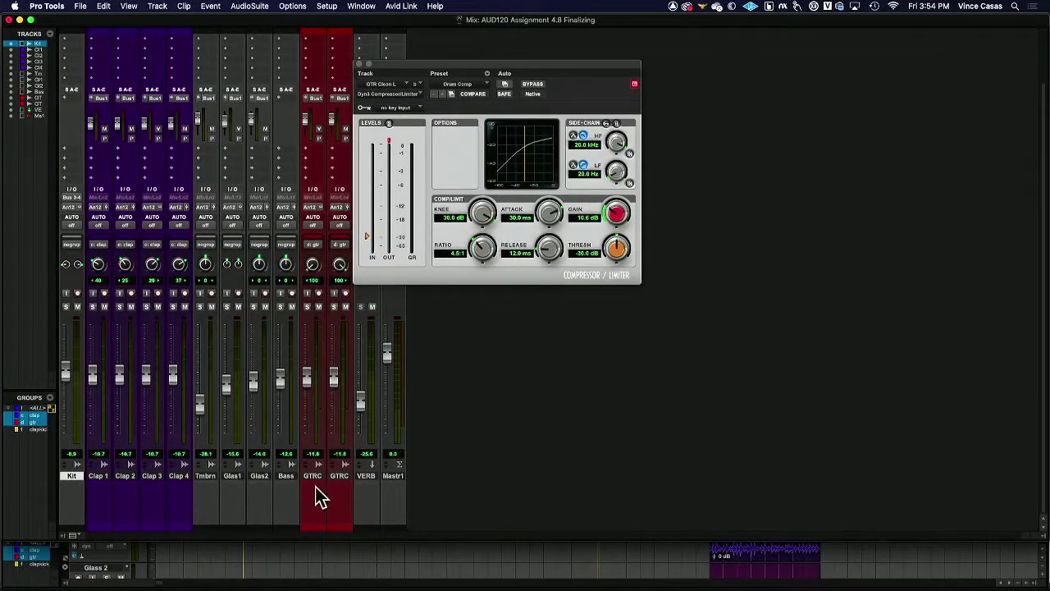
{"action": "scroll", "coordinate": [314, 242], "scroll_direction": "up", "scroll_amount": 2}
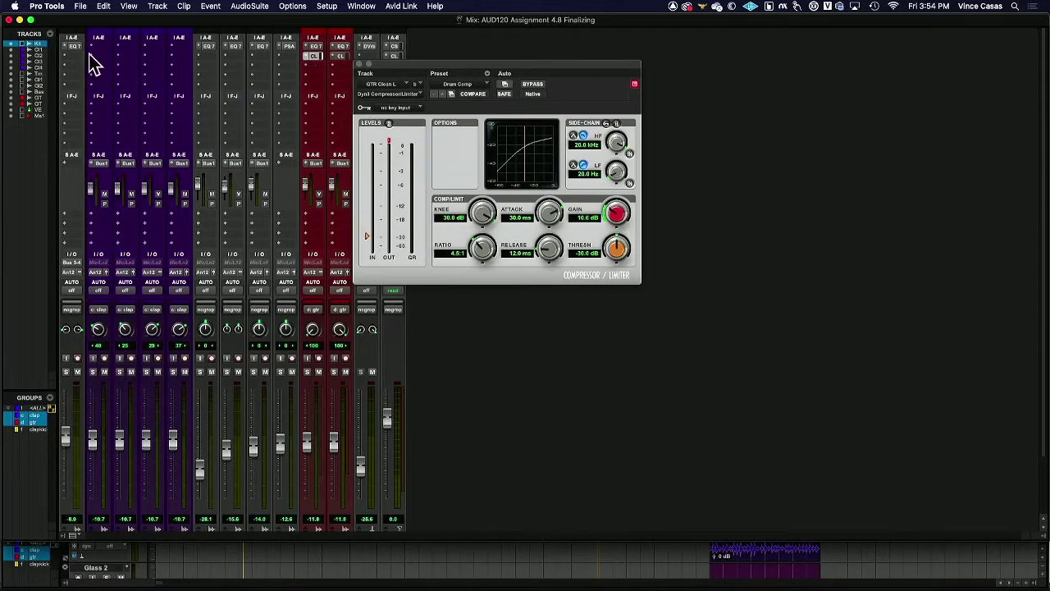
{"action": "scroll", "coordinate": [106, 66], "scroll_direction": "down", "scroll_amount": 2}
{"action": "scroll", "coordinate": [115, 70], "scroll_direction": "up", "scroll_amount": 2}
{"action": "left_click", "coordinate": [91, 47]}
{"action": "mouse_move", "coordinate": [123, 47]}
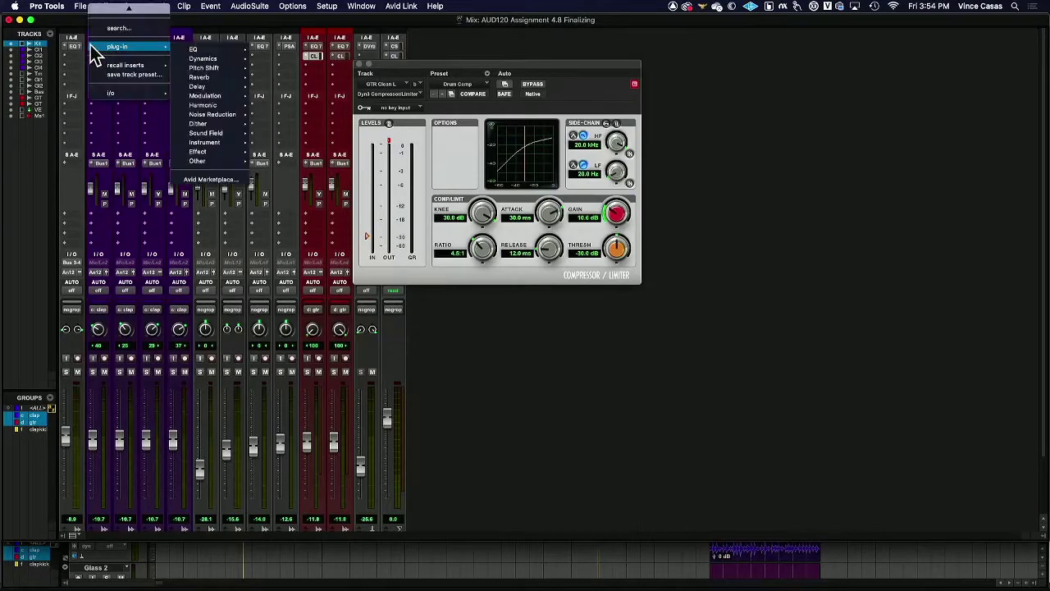
{"action": "mouse_move", "coordinate": [209, 50]}
{"action": "key", "text": "Escape"}
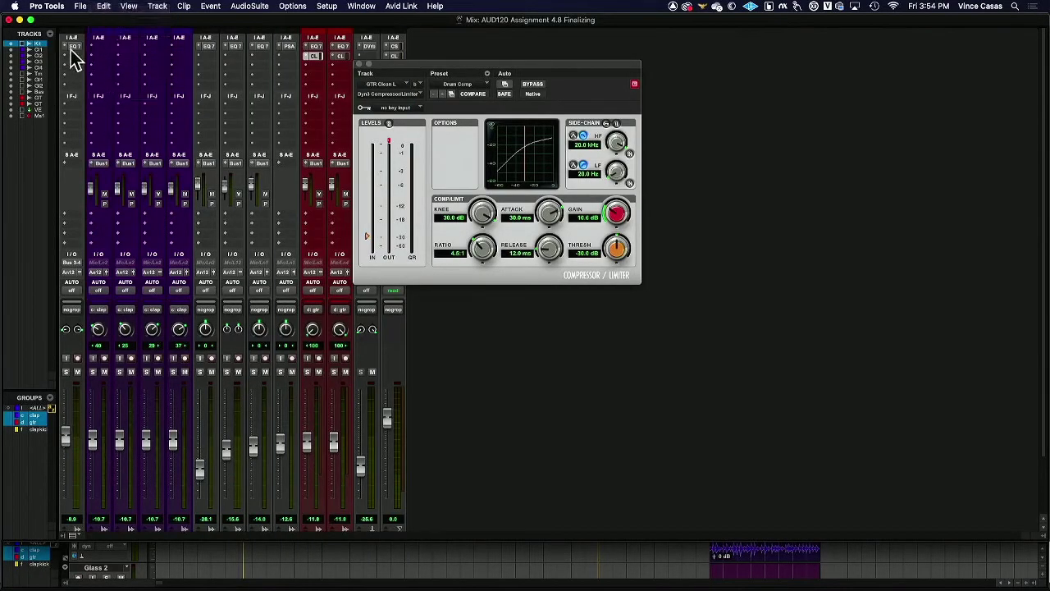
Step: Insert the D-Verb (mono/stereo) reverb in the Clap 1 track's first insert slot
{"action": "left_click", "coordinate": [93, 51]}
{"action": "mouse_move", "coordinate": [123, 46]}
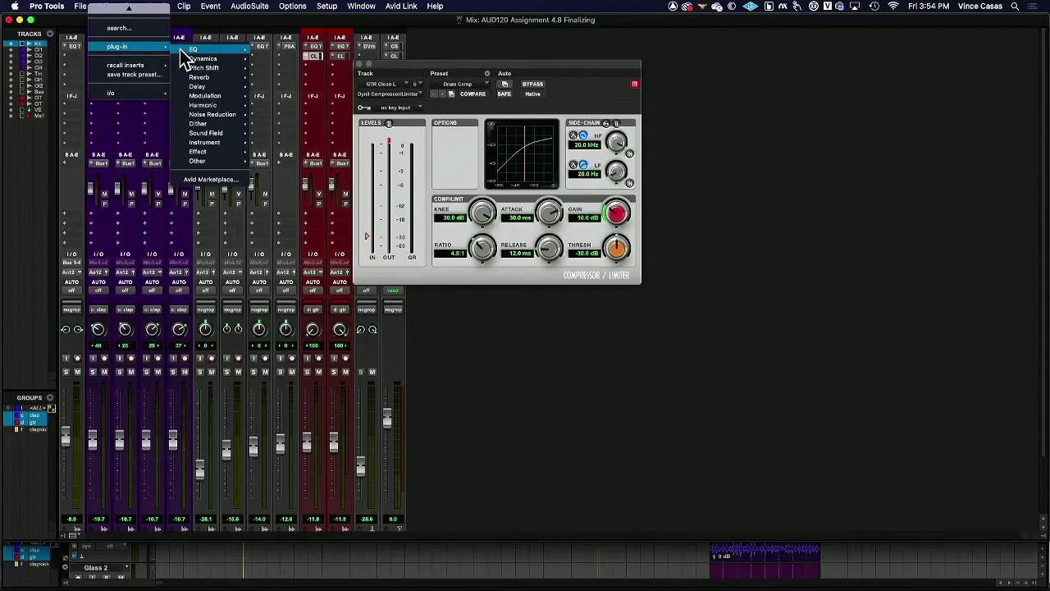
{"action": "mouse_move", "coordinate": [236, 123]}
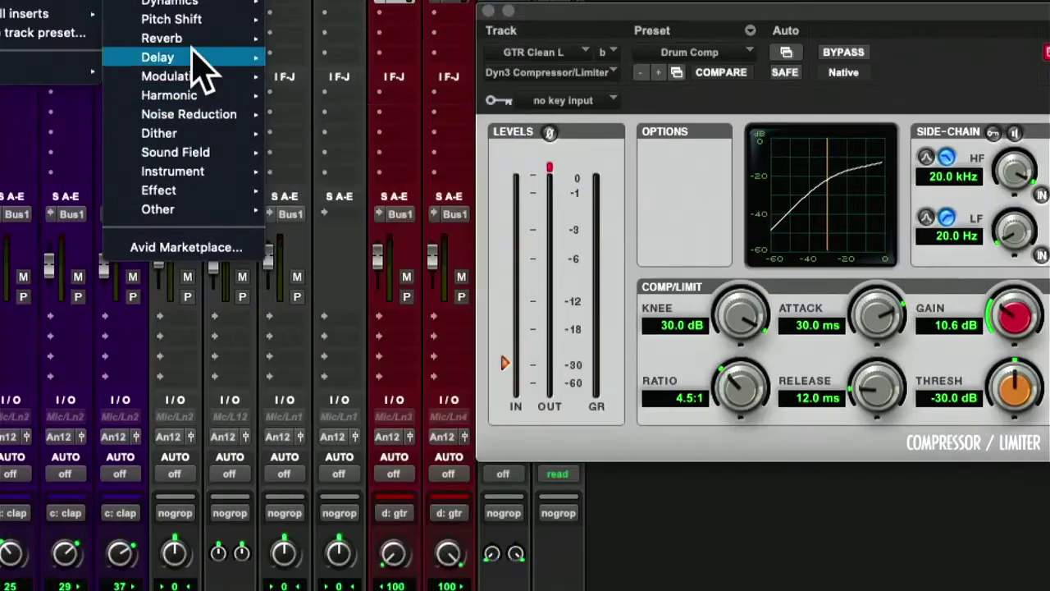
{"action": "mouse_move", "coordinate": [216, 154]}
{"action": "mouse_move", "coordinate": [189, 38]}
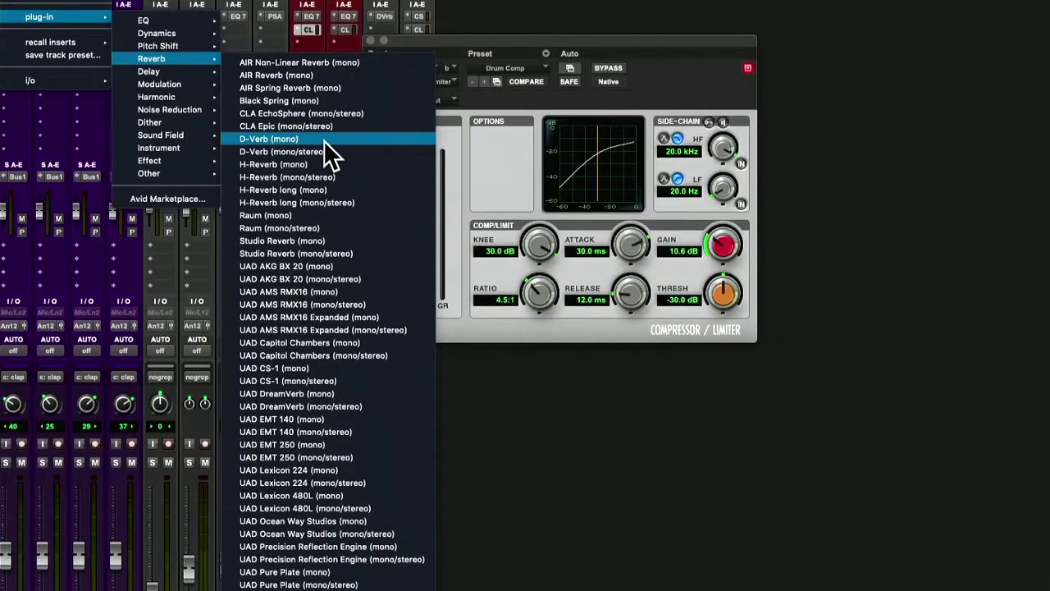
{"action": "left_click", "coordinate": [325, 152]}
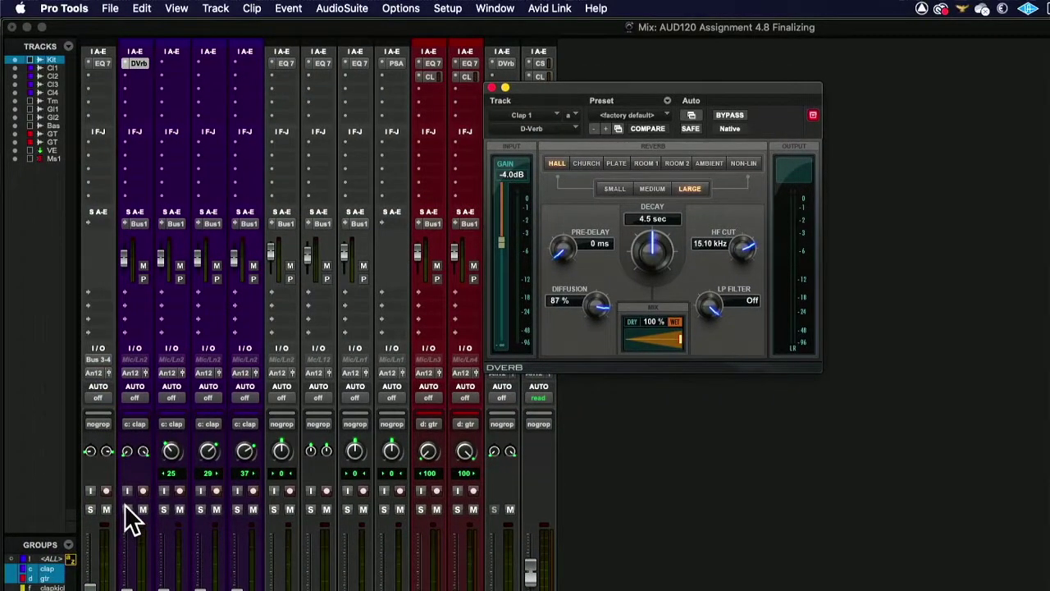
Step: Solo the clap tracks and set the Clap 1 D-Verb wet/dry mix to 47%
{"action": "left_click", "coordinate": [128, 509]}
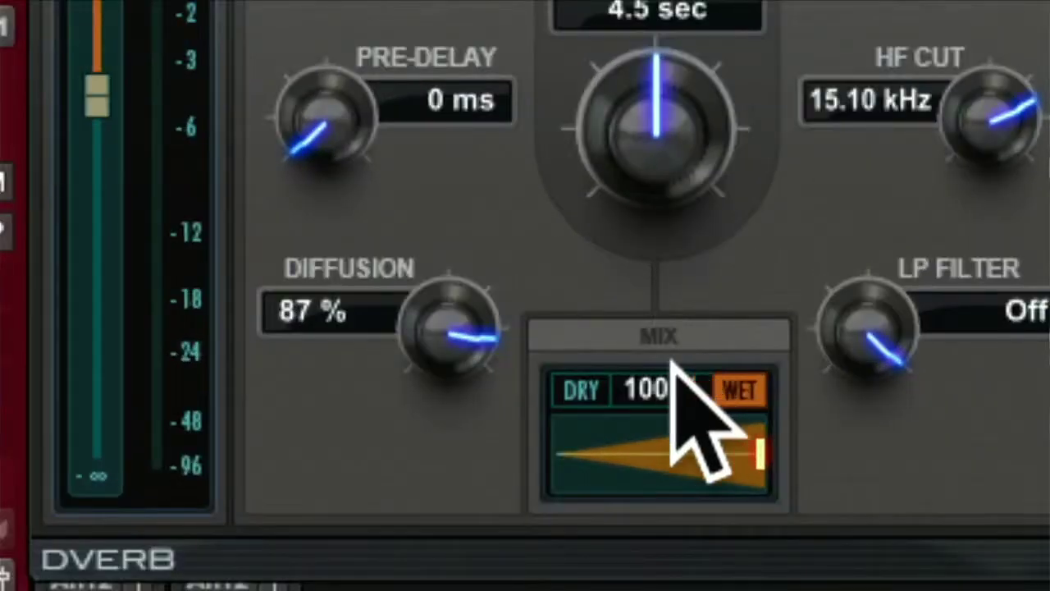
{"action": "left_click_drag", "start_coordinate": [770, 454], "coordinate": [747, 465]}
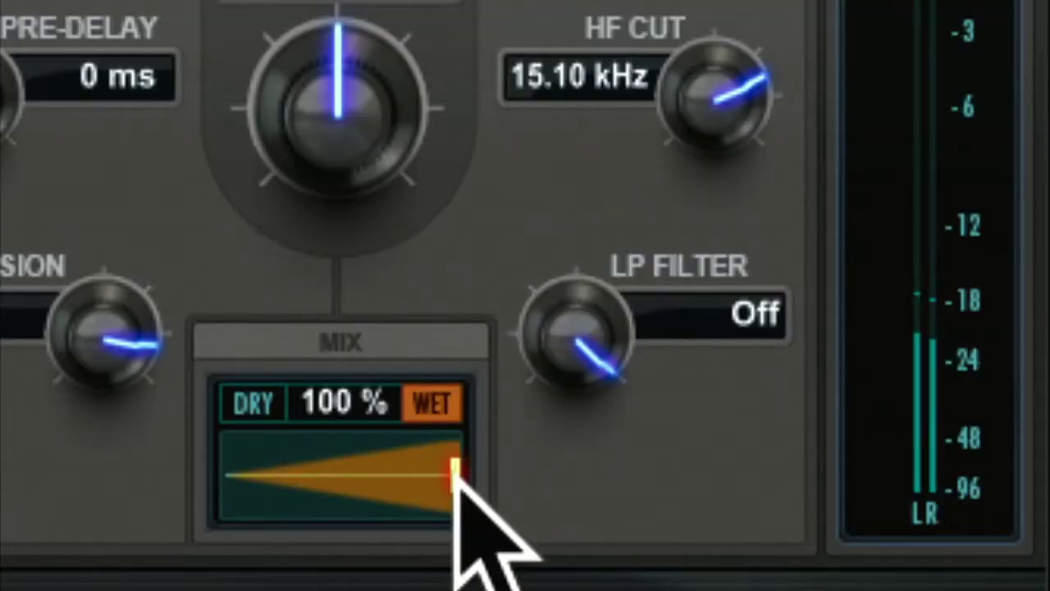
{"action": "left_click_drag", "start_coordinate": [456, 482], "coordinate": [310, 489]}
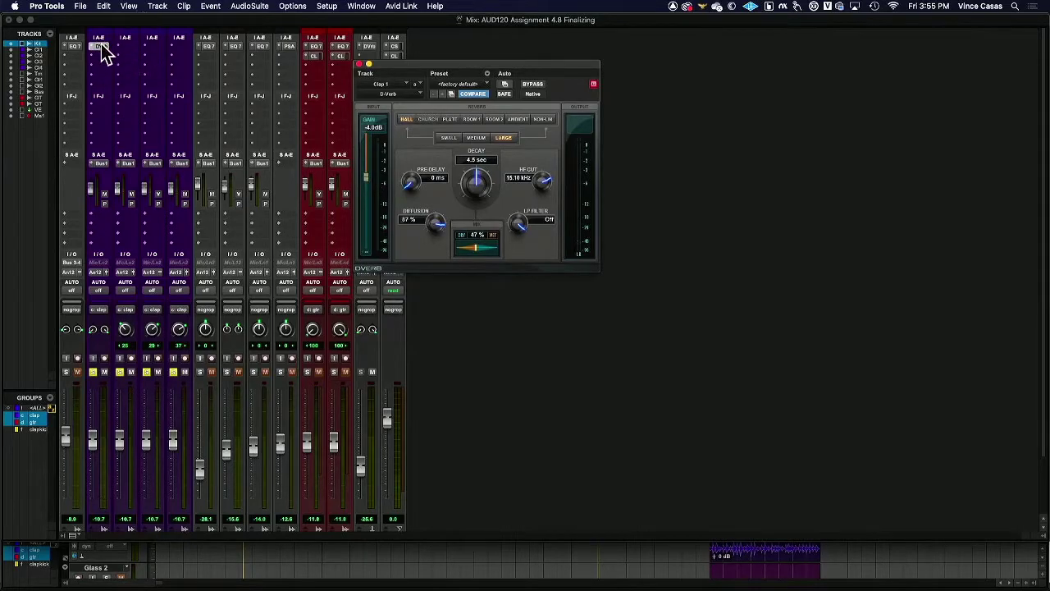
Step: Insert the multichannel AIR Multi-Delay (stereo) in the Kit track's second insert slot and move its window over the mixer channels
{"action": "left_click", "coordinate": [69, 47]}
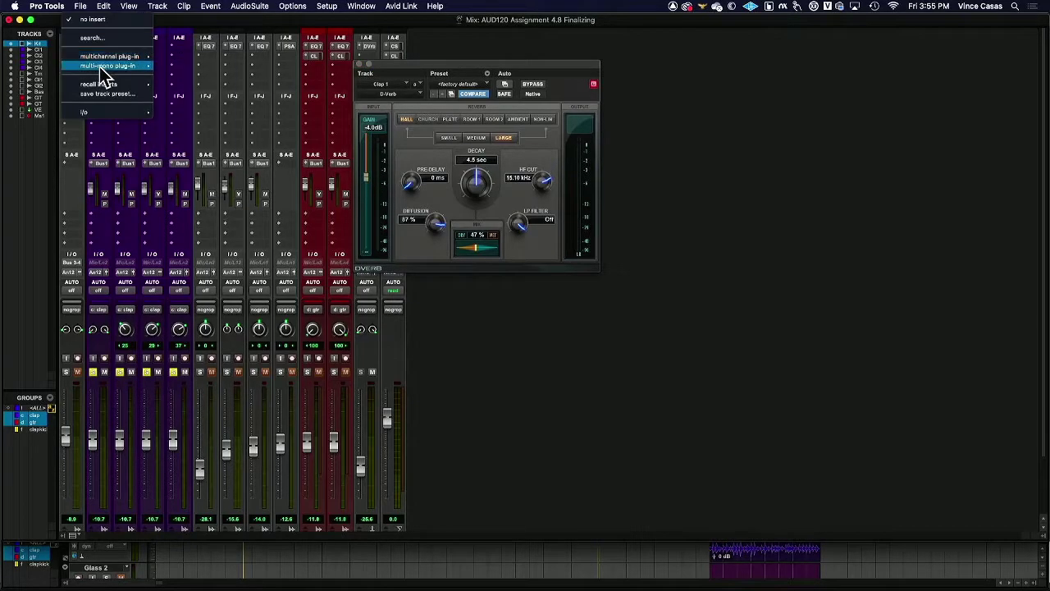
{"action": "mouse_move", "coordinate": [102, 55]}
{"action": "mouse_move", "coordinate": [187, 61]}
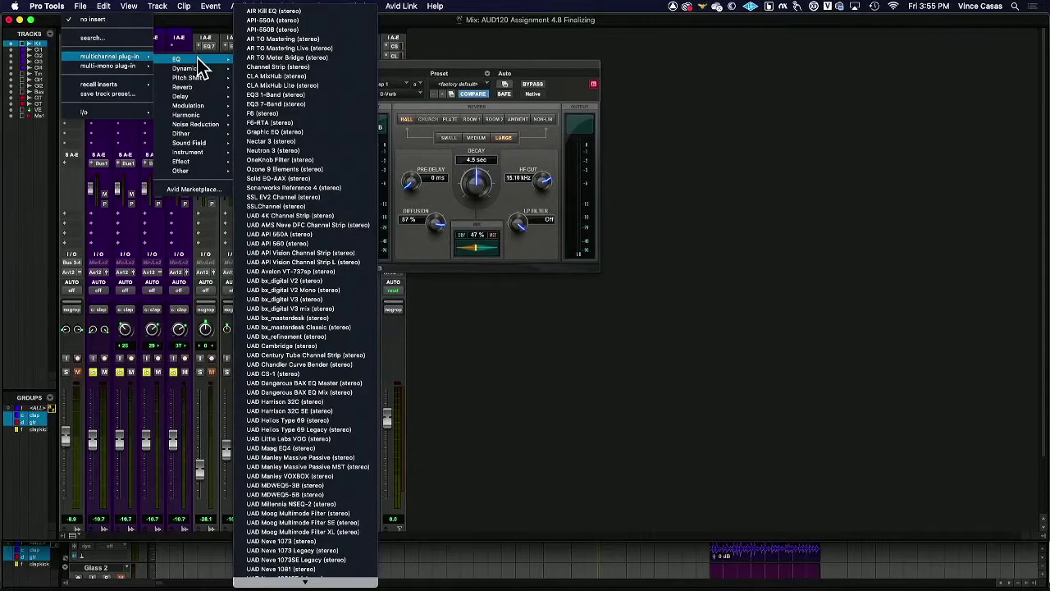
{"action": "mouse_move", "coordinate": [199, 91]}
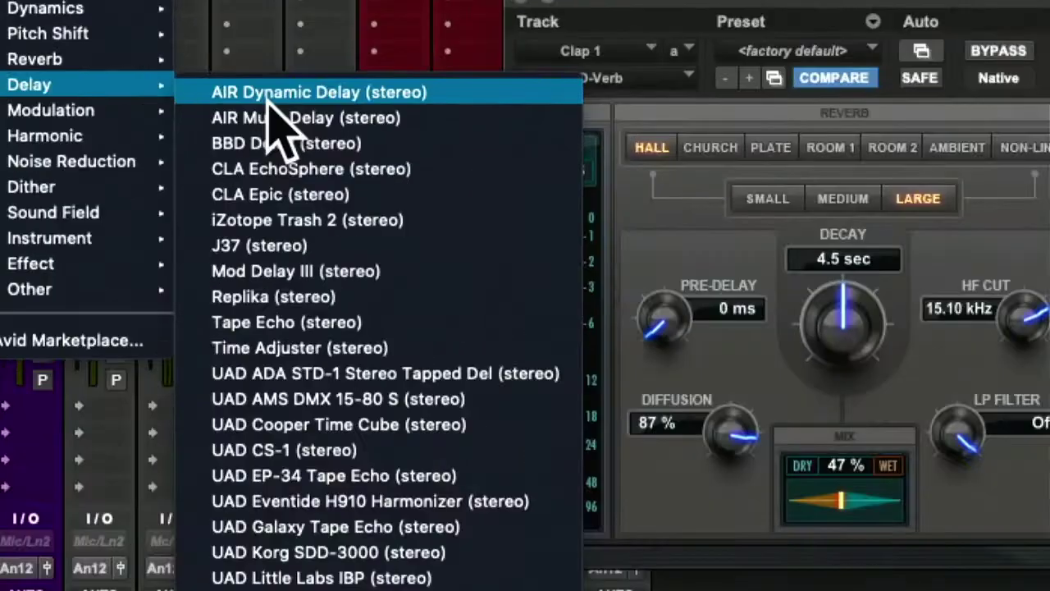
{"action": "left_click", "coordinate": [395, 114]}
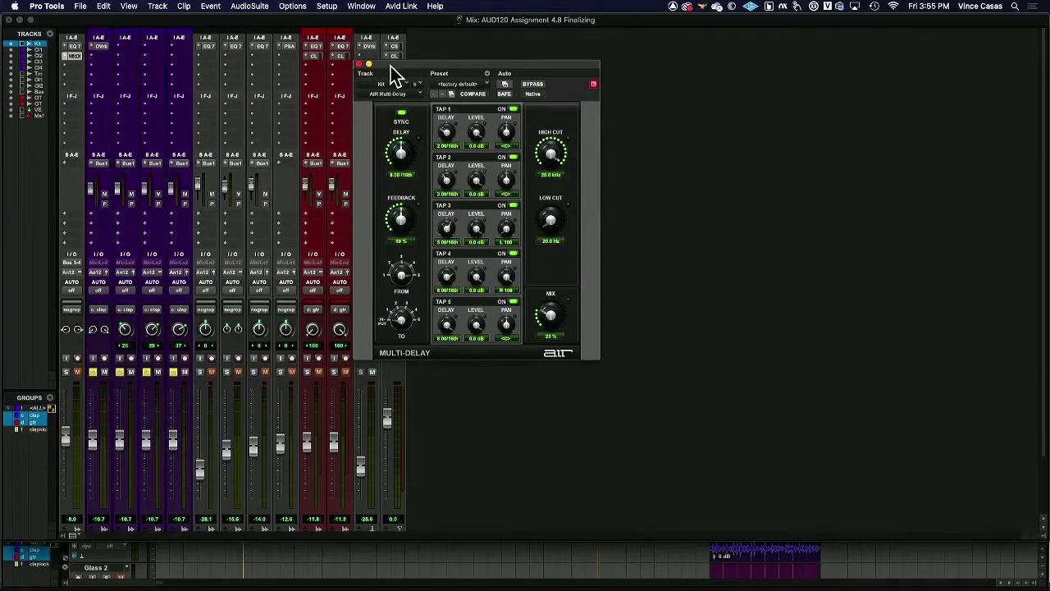
{"action": "left_click_drag", "start_coordinate": [396, 70], "coordinate": [123, 59]}
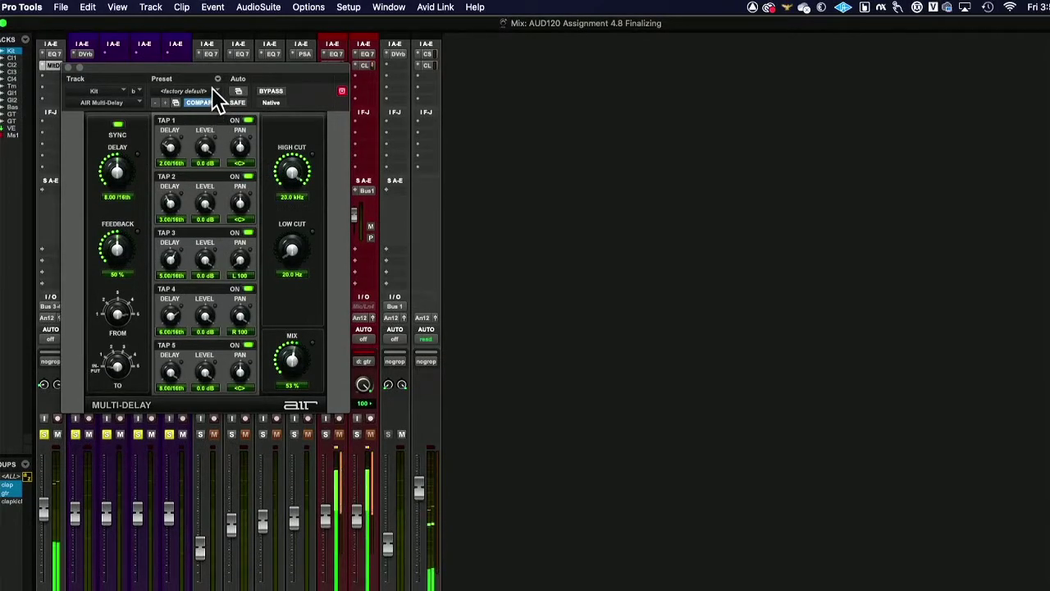
Step: Load the 12 Afterburner preset in the Kit track's AIR Multi-Delay
{"action": "left_click", "coordinate": [212, 91]}
{"action": "left_click", "coordinate": [235, 62]}
{"action": "left_click", "coordinate": [207, 89]}
{"action": "left_click", "coordinate": [209, 103]}
{"action": "left_click", "coordinate": [205, 88]}
{"action": "left_click", "coordinate": [298, 113]}
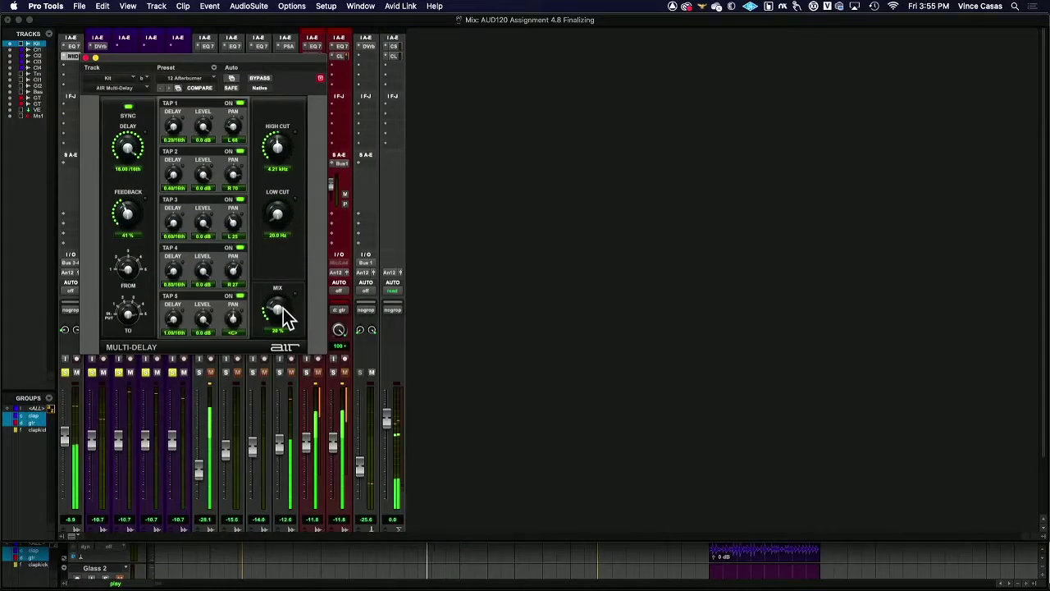
Step: Set the Kit track's AIR Multi-Delay mix to 23% and take the Kit track out of solo
{"action": "mouse_move", "coordinate": [283, 308]}
{"action": "left_mouse_down"}
{"action": "mouse_move", "coordinate": [271, 238]}
{"action": "mouse_move", "coordinate": [277, 312]}
{"action": "left_mouse_up"}
{"action": "left_click", "coordinate": [65, 372]}
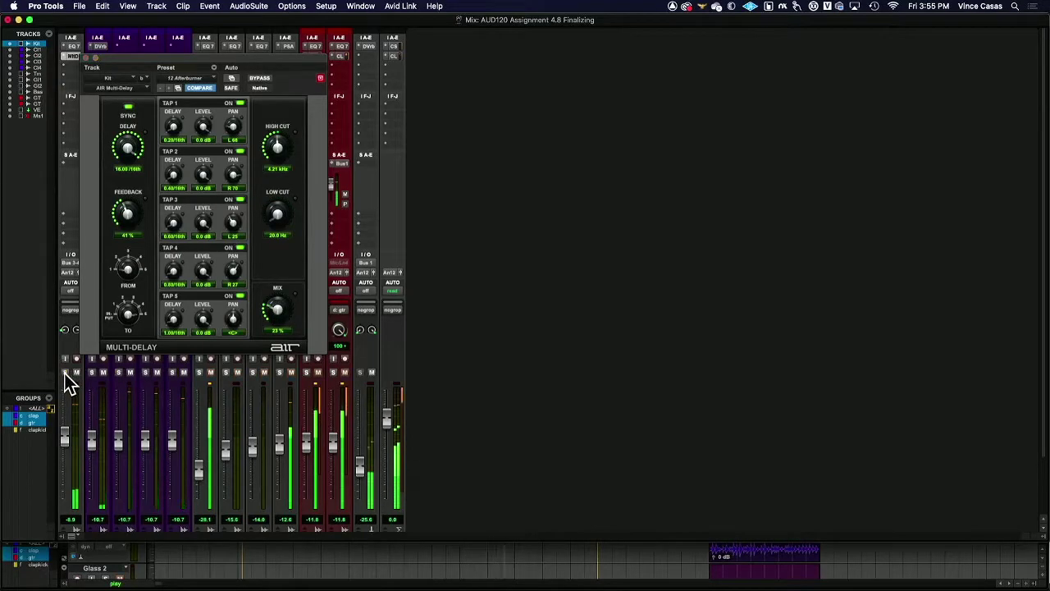
Step: Lower the Kit track's AIR Multi-Delay mix and raise the Kit fader to -0.6 dB, then close the plug-in window
{"action": "left_click_drag", "start_coordinate": [281, 310], "coordinate": [280, 322]}
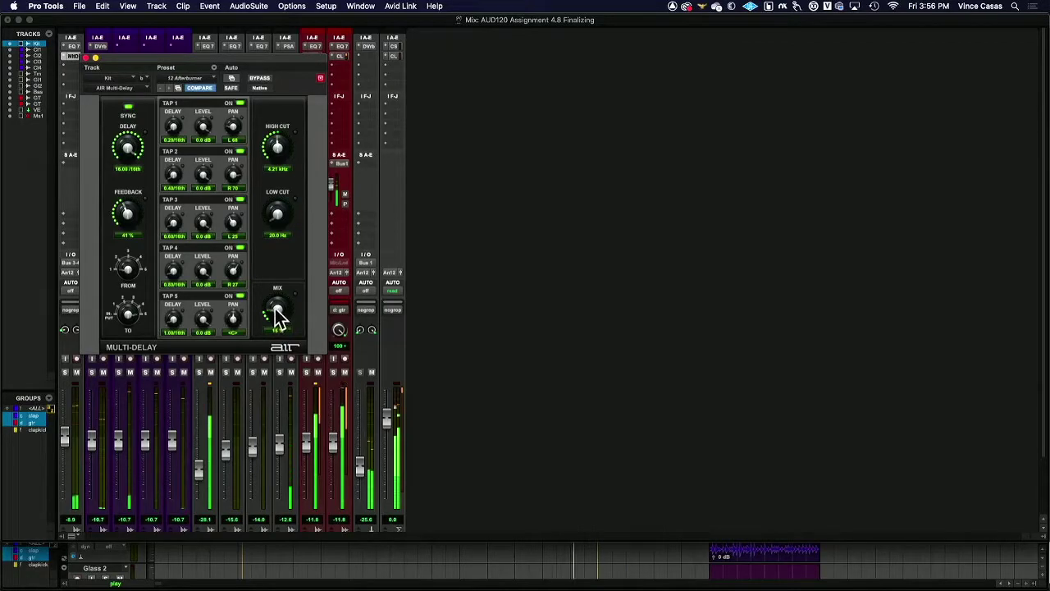
{"action": "left_click_drag", "start_coordinate": [65, 432], "coordinate": [68, 413]}
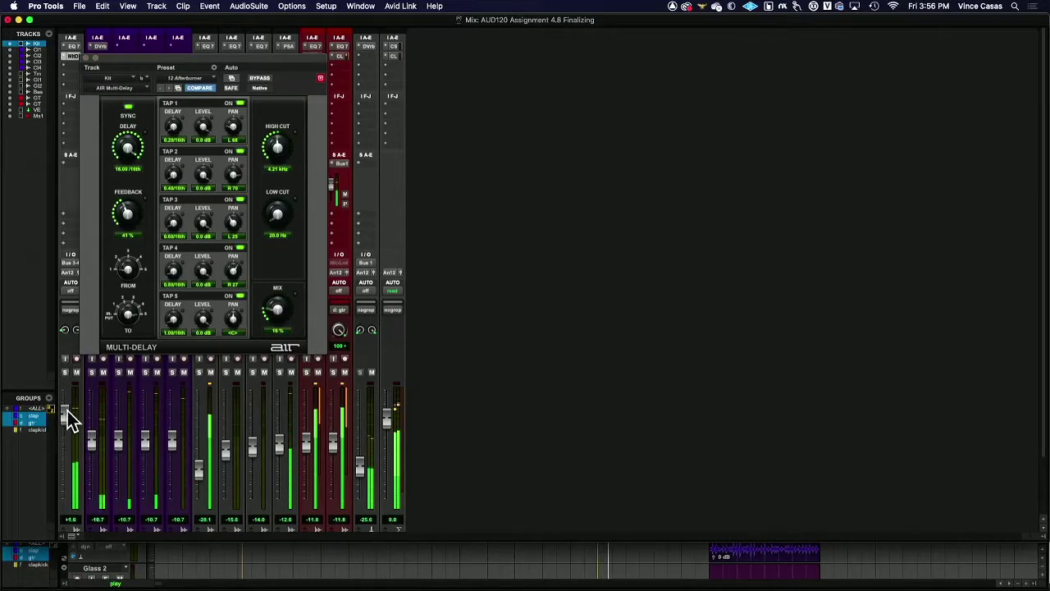
{"action": "left_click", "coordinate": [277, 312]}
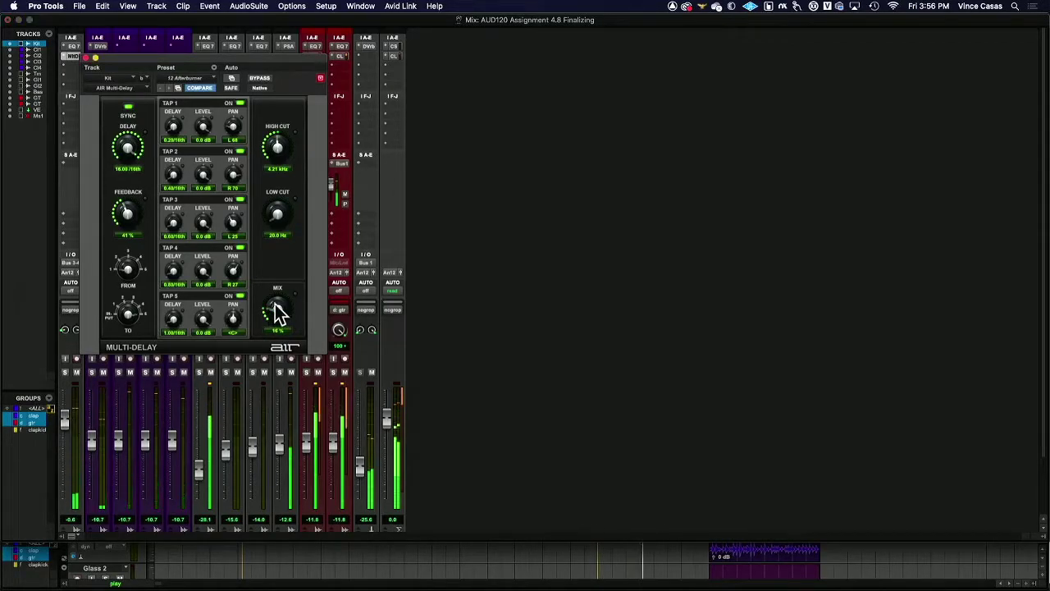
{"action": "mouse_move", "coordinate": [277, 312]}
{"action": "left_mouse_down"}
{"action": "mouse_move", "coordinate": [279, 373]}
{"action": "mouse_move", "coordinate": [277, 320]}
{"action": "left_mouse_up"}
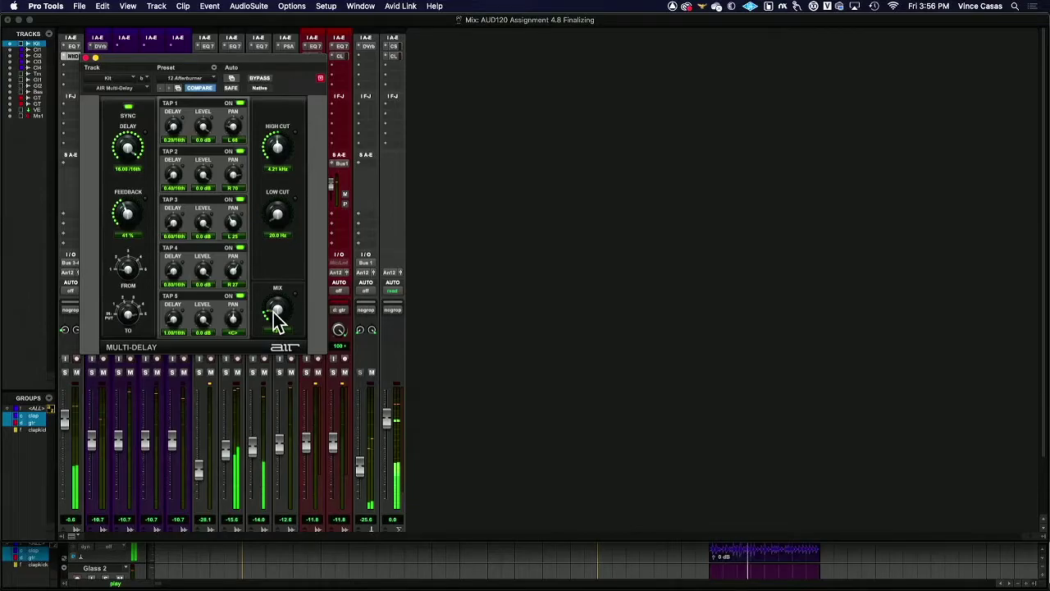
{"action": "mouse_move", "coordinate": [270, 297]}
{"action": "left_mouse_down"}
{"action": "mouse_move", "coordinate": [270, 246]}
{"action": "mouse_move", "coordinate": [271, 313]}
{"action": "left_mouse_up"}
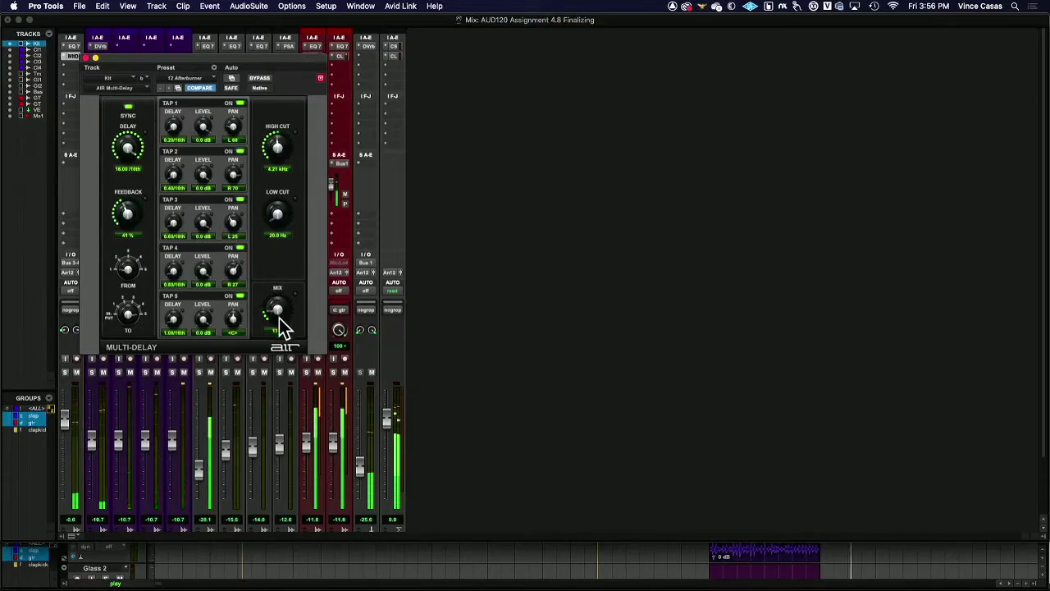
{"action": "left_click", "coordinate": [86, 58]}
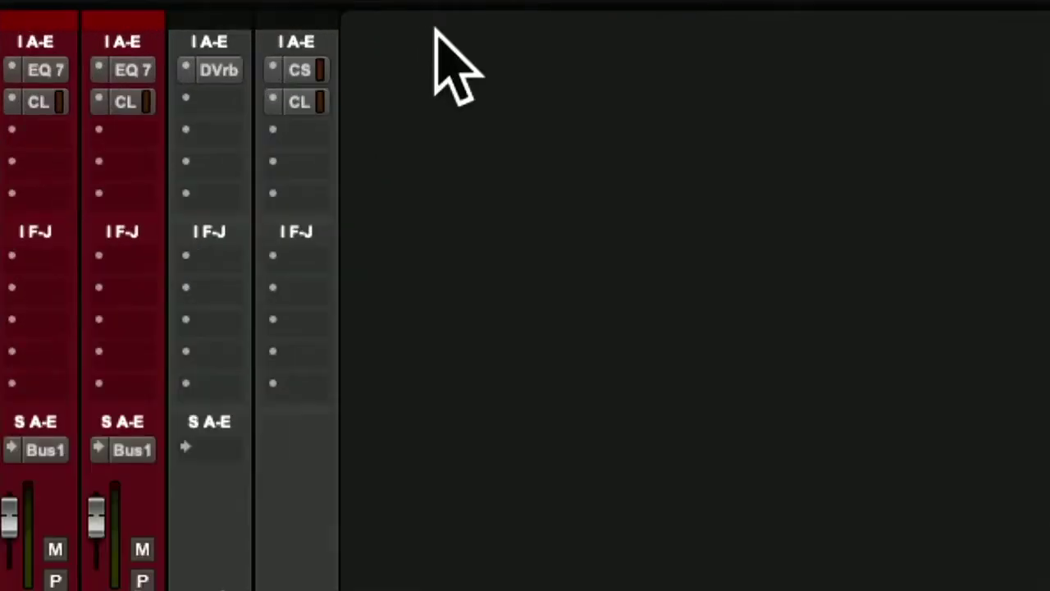
Step: Replace the Channel Strip in the Master 1 track's first insert slot with the EQ3 7-Band
{"action": "left_click", "coordinate": [312, 69]}
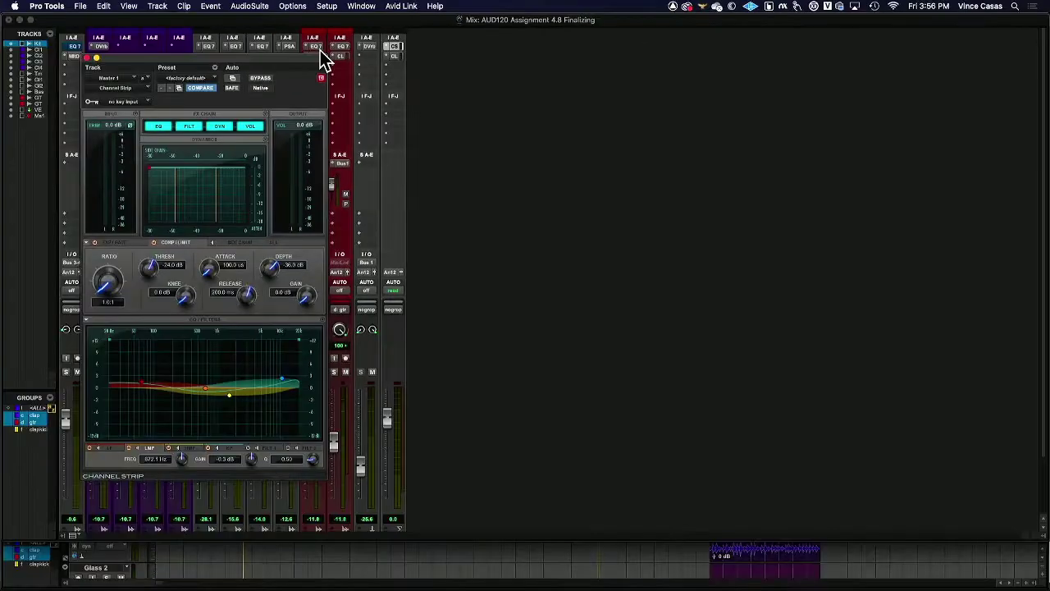
{"action": "left_click", "coordinate": [391, 49]}
{"action": "mouse_move", "coordinate": [431, 47]}
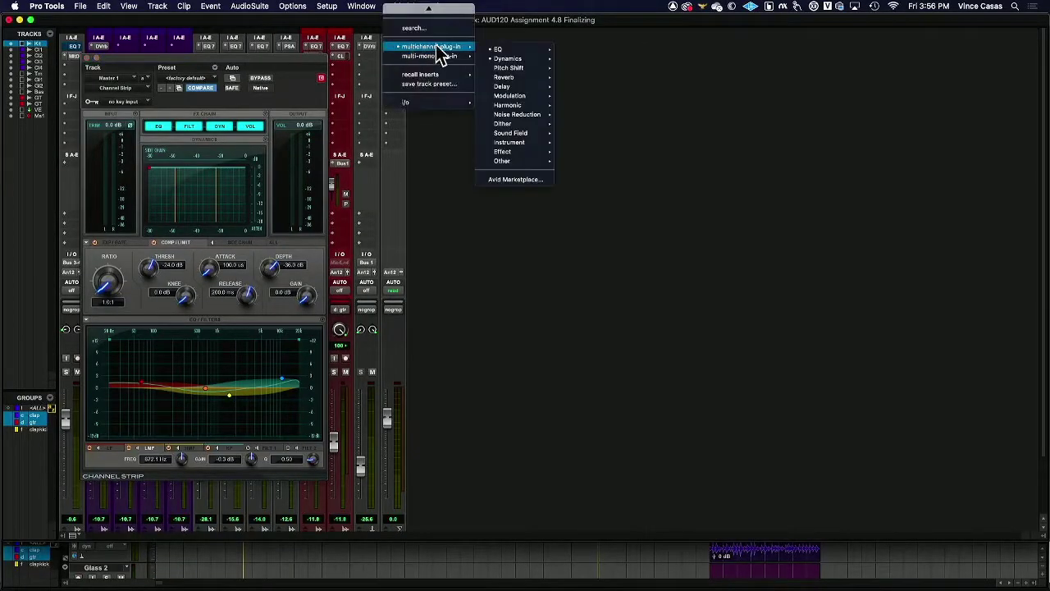
{"action": "mouse_move", "coordinate": [508, 49]}
{"action": "left_click", "coordinate": [607, 105]}
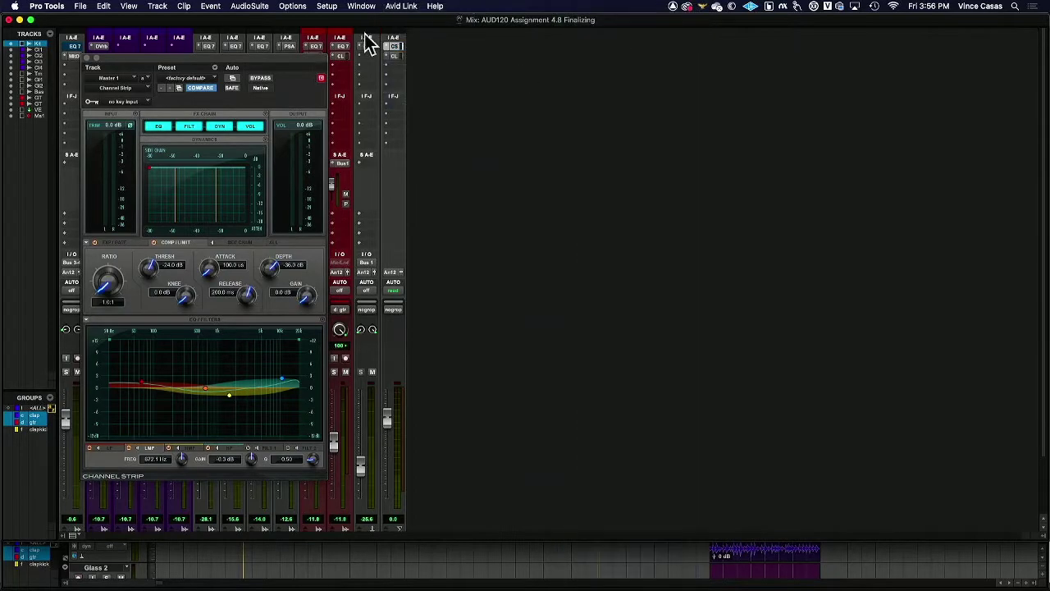
Step: Arrange the Master 1 EQ3 7-Band and Dyn3 Compressor/Limiter windows side by side, clear of the mixer channels
{"action": "left_click", "coordinate": [409, 65]}
{"action": "left_click", "coordinate": [333, 56]}
{"action": "left_click_drag", "start_coordinate": [333, 56], "coordinate": [655, 72]}
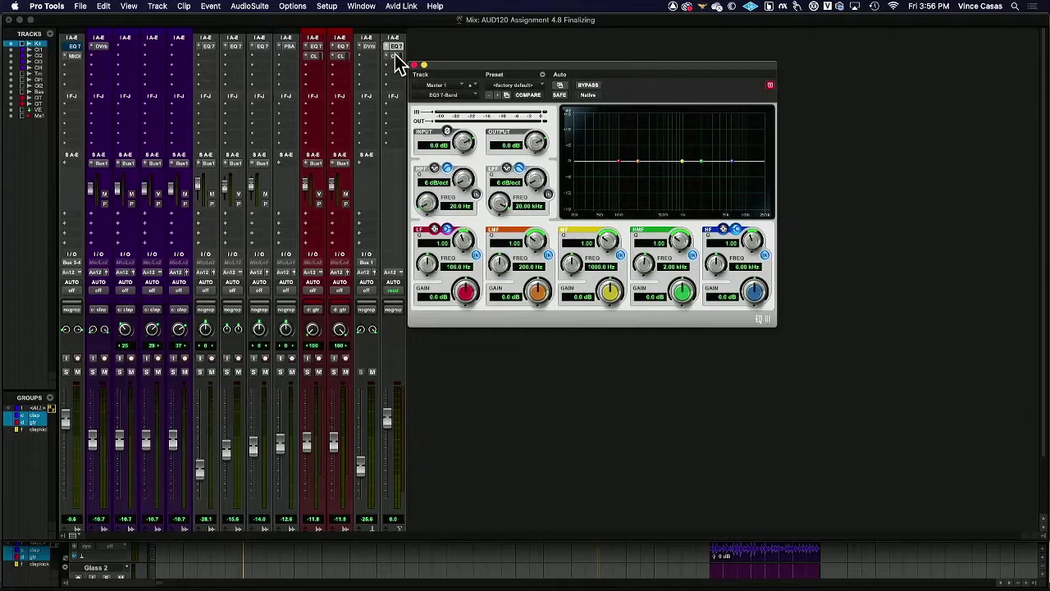
{"action": "left_click", "coordinate": [396, 55]}
{"action": "left_click_drag", "start_coordinate": [255, 30], "coordinate": [1020, 78]}
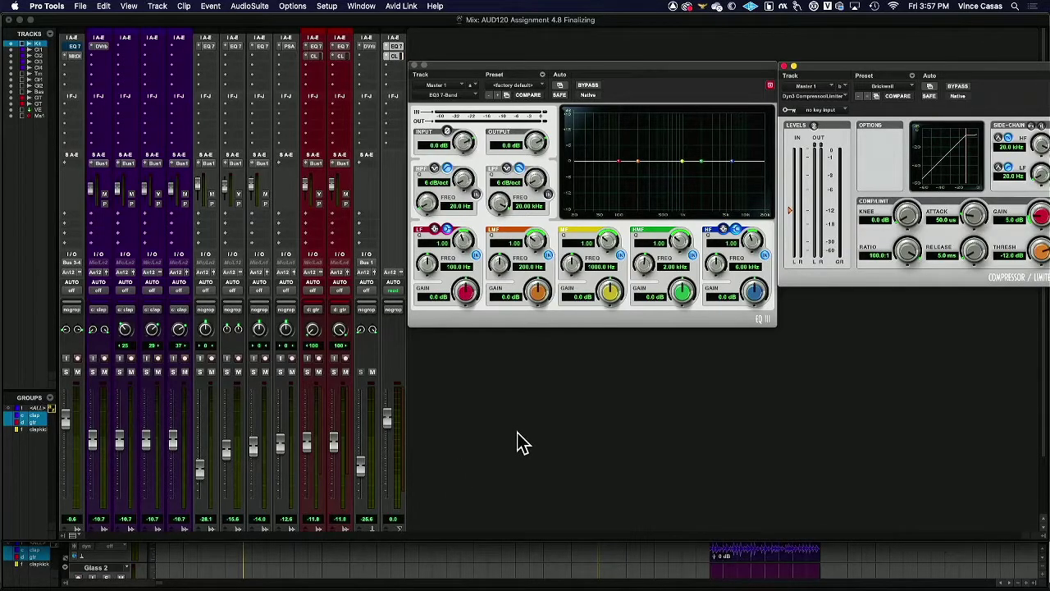
Step: Show the Edit window, close both Master 1 plug-in windows and move the Edit window up beneath the menu bar
{"action": "key", "text": "super+equal"}
{"action": "left_click", "coordinate": [415, 66]}
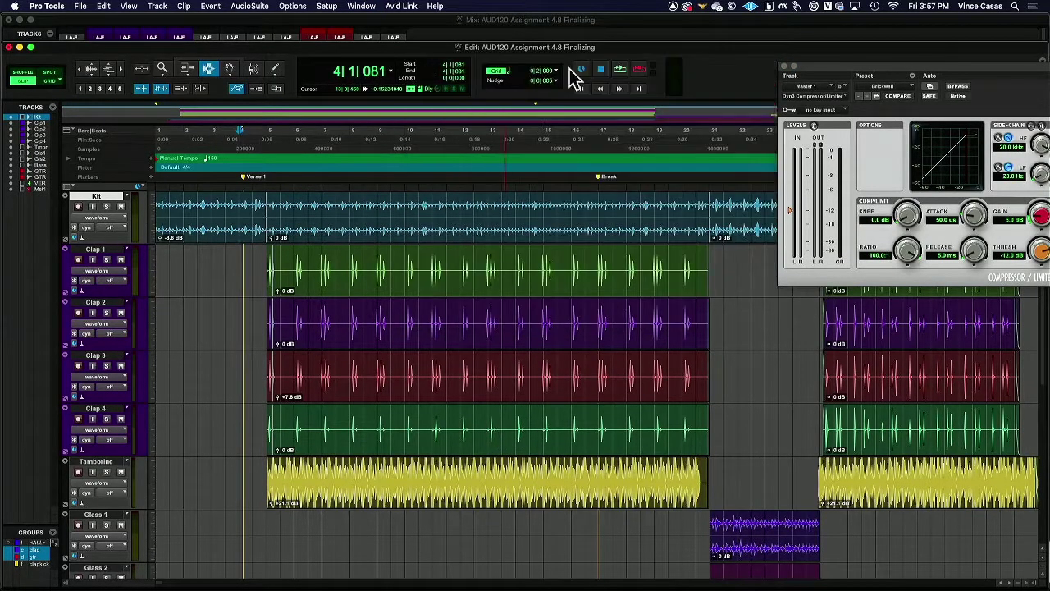
{"action": "left_click", "coordinate": [783, 65]}
{"action": "left_click_drag", "start_coordinate": [188, 57], "coordinate": [187, 22]}
Step: With the Smart Tool, select the clap tracks from the session start to 34|2|395, past the end of the last clips
{"action": "left_click", "coordinate": [163, 41]}
{"action": "left_click", "coordinate": [210, 41]}
{"action": "scroll", "coordinate": [907, 300], "scroll_direction": "right", "scroll_amount": 5}
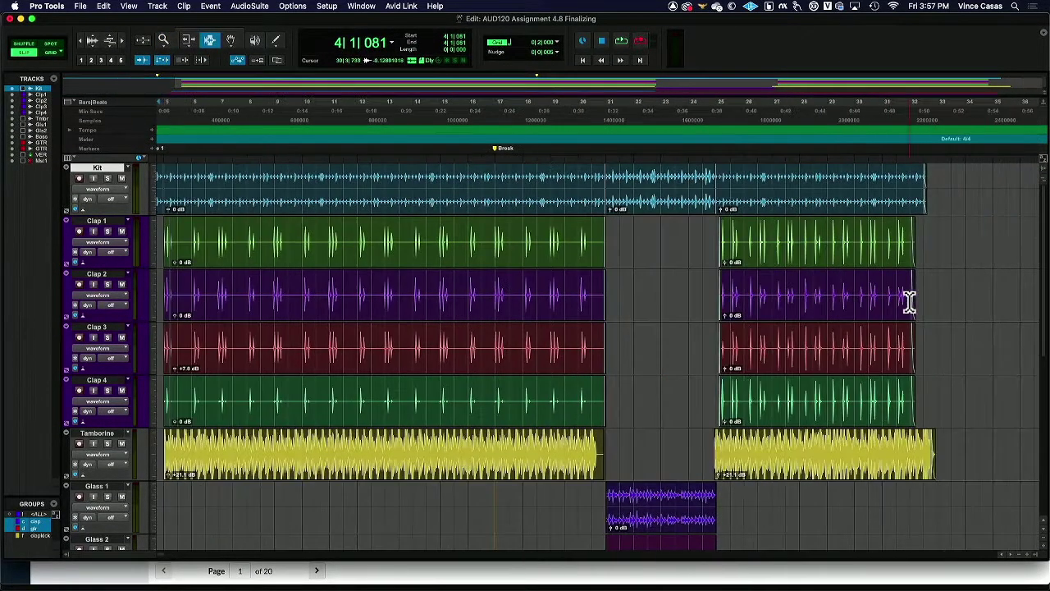
{"action": "scroll", "coordinate": [902, 299], "scroll_direction": "right", "scroll_amount": 2}
{"action": "left_click_drag", "start_coordinate": [938, 311], "coordinate": [943, 320]}
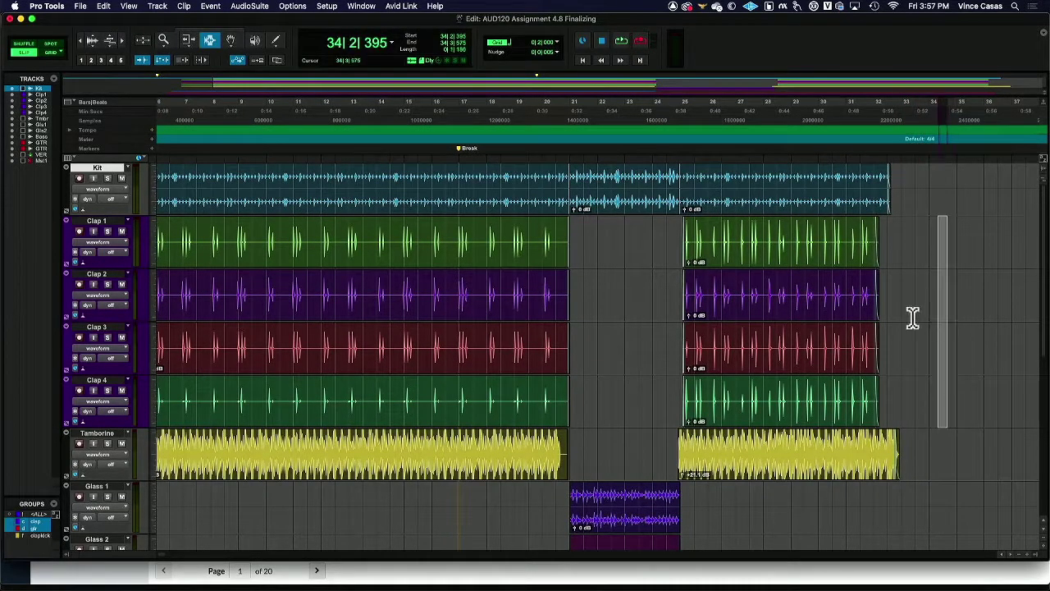
{"action": "key", "text": "shift+Return"}
Step: Open the Bounce Mix settings for the selected song range
{"action": "left_click", "coordinate": [80, 5]}
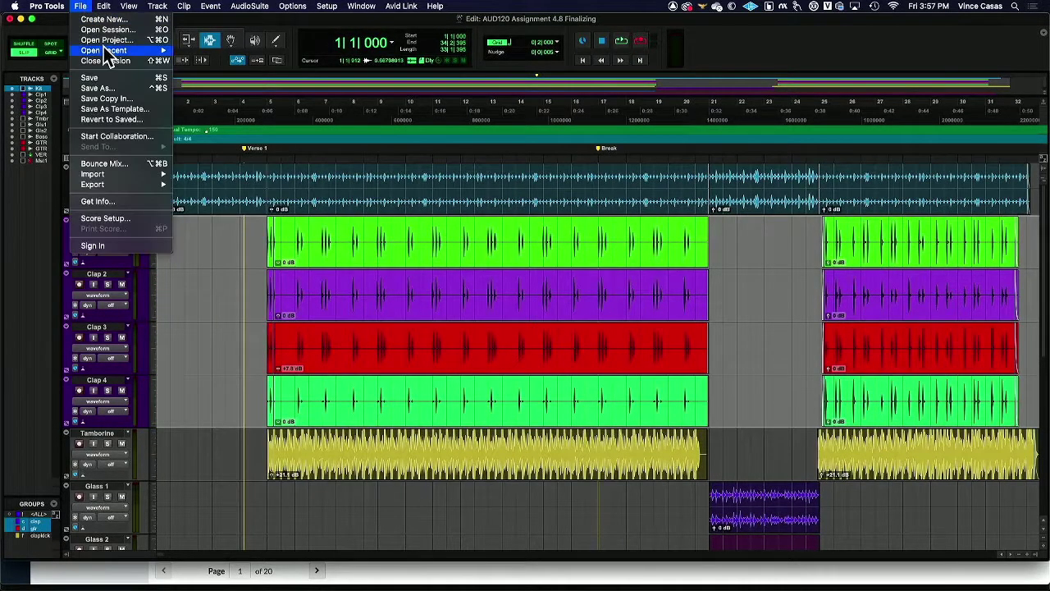
{"action": "left_click", "coordinate": [119, 164]}
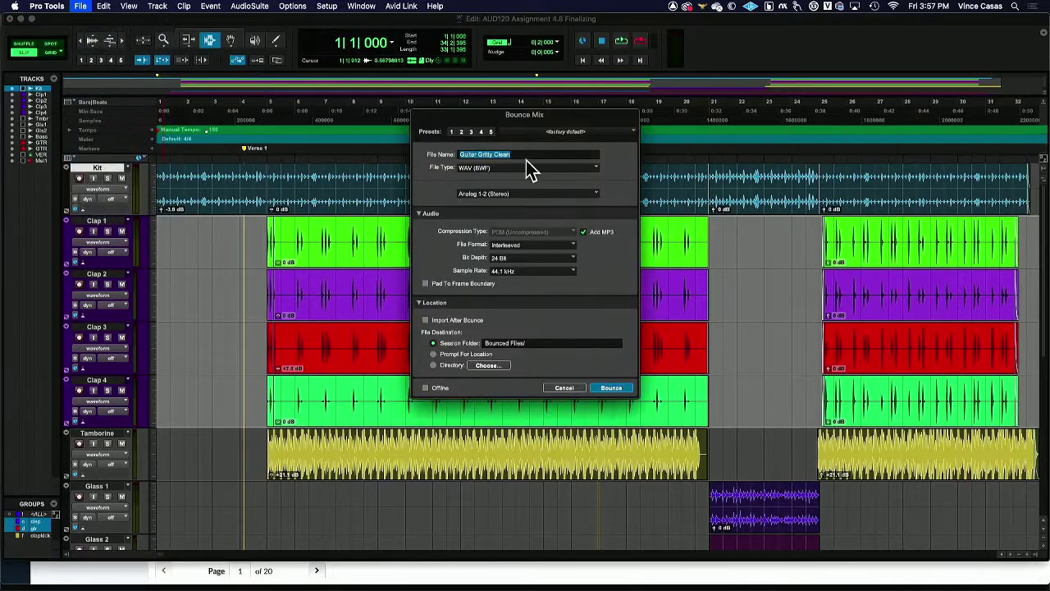